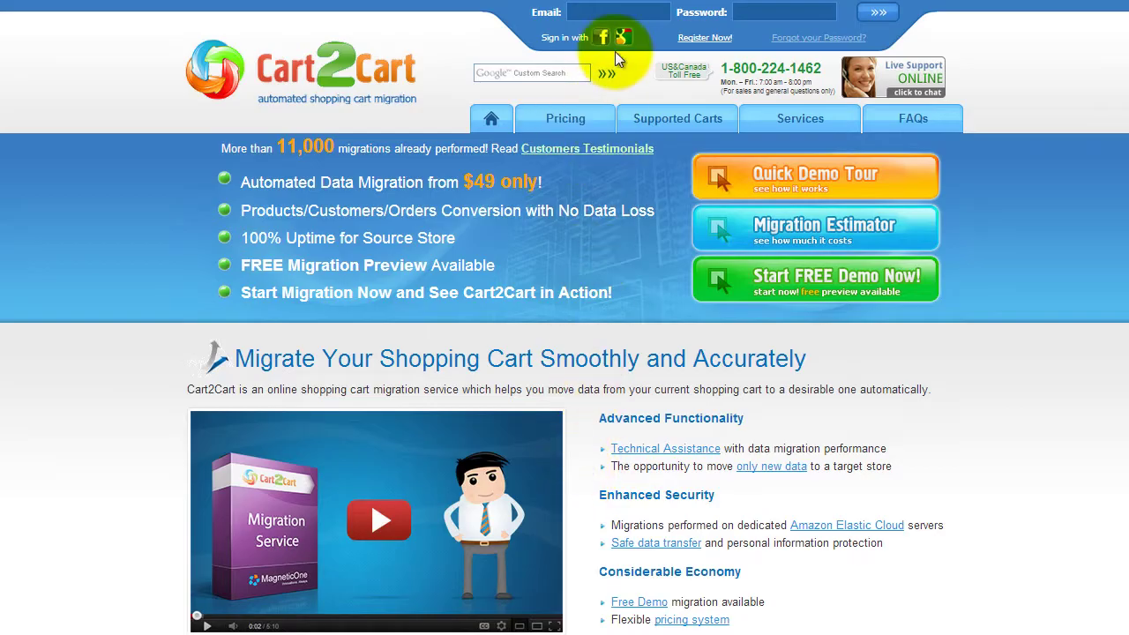
Sign in to the migration service account with the account e-mail and password.
{"action": "left_click", "coordinate": [609, 13]}
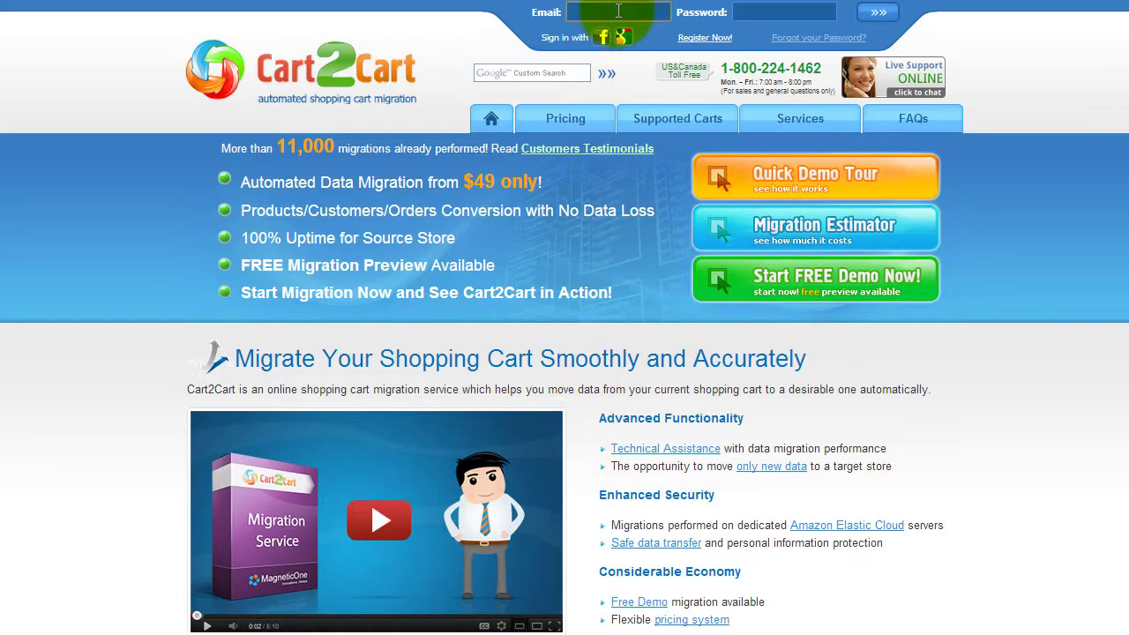
{"action": "type", "text": "youremail@mail"}
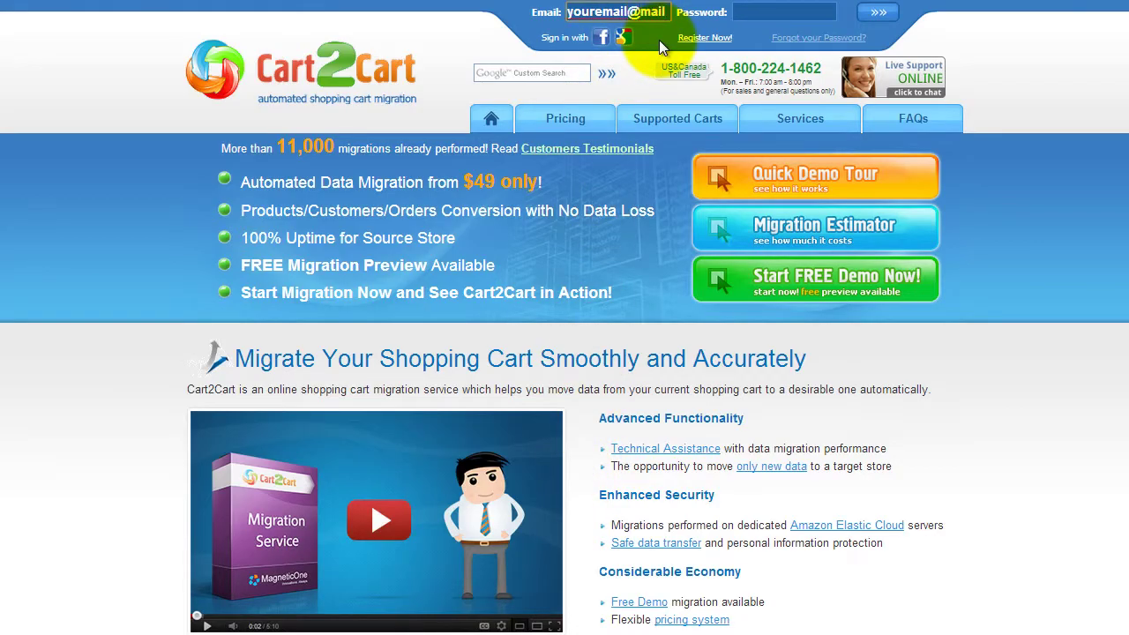
{"action": "type", "text": ".com"}
{"action": "key", "text": "Tab"}
{"action": "type", "text": "*********"}
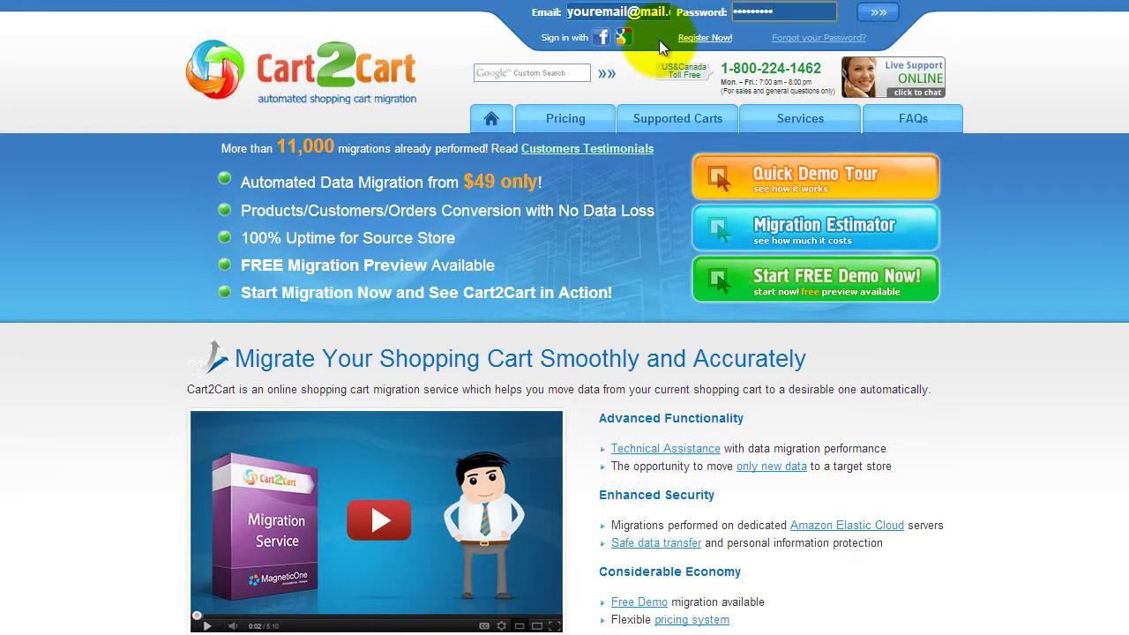
{"action": "left_click", "coordinate": [876, 12]}
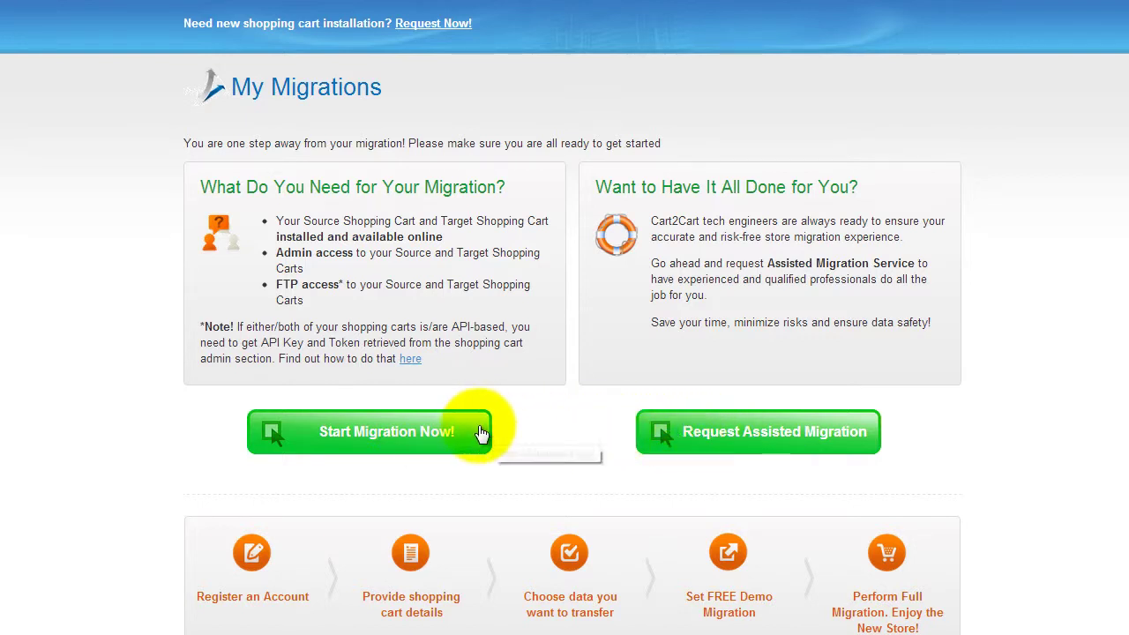
{"action": "left_click", "coordinate": [425, 432]}
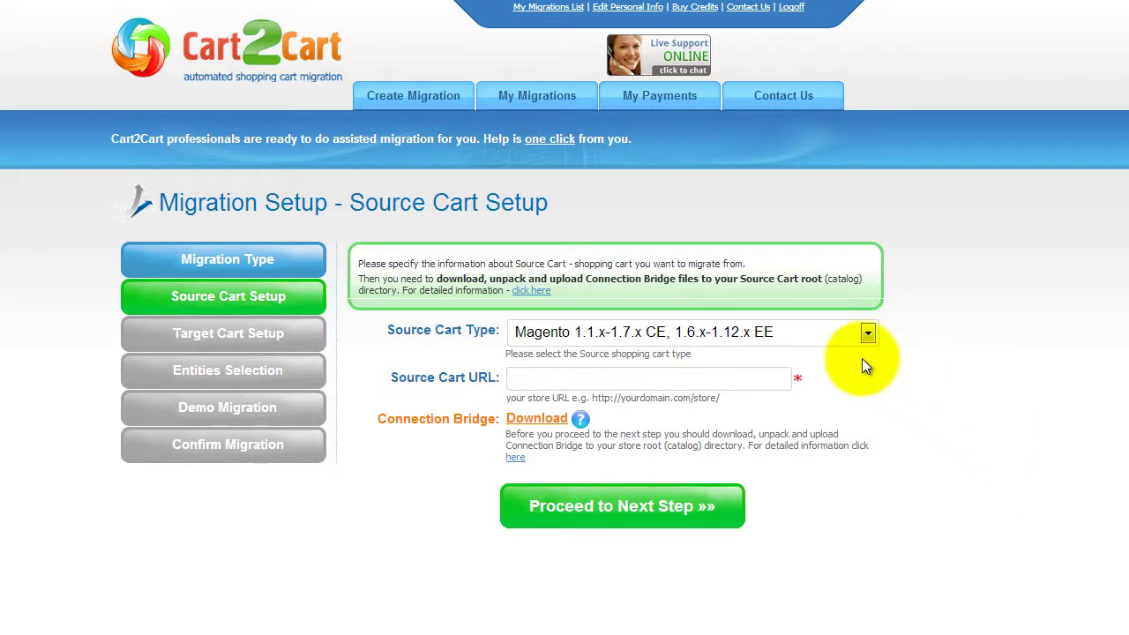
{"action": "left_click", "coordinate": [868, 333]}
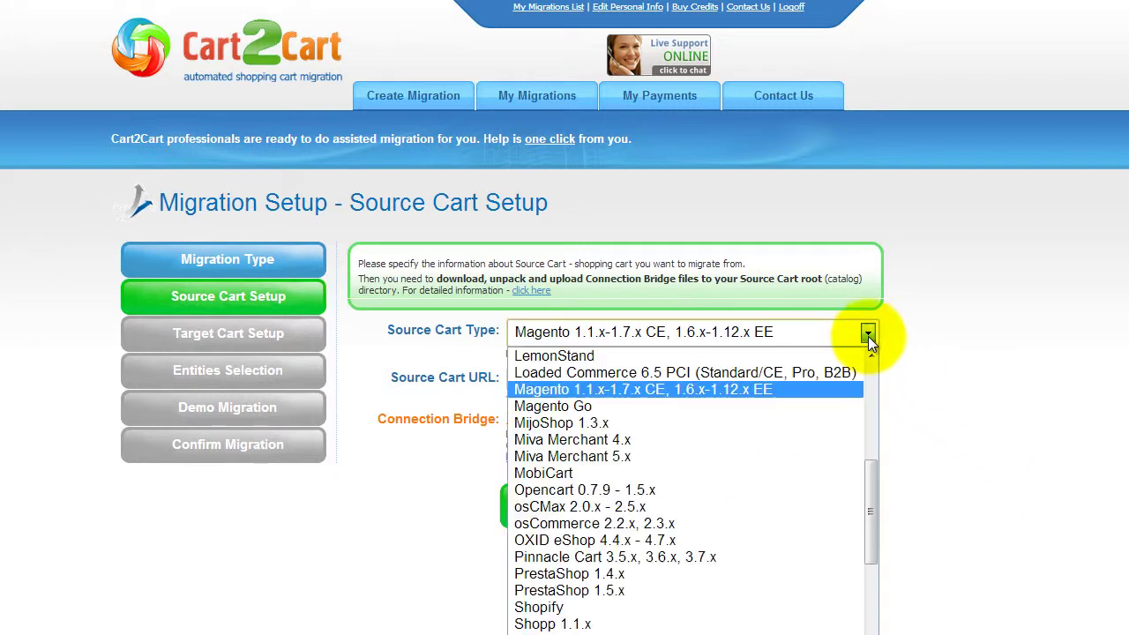
{"action": "left_click", "coordinate": [792, 523]}
{"action": "left_click", "coordinate": [761, 380]}
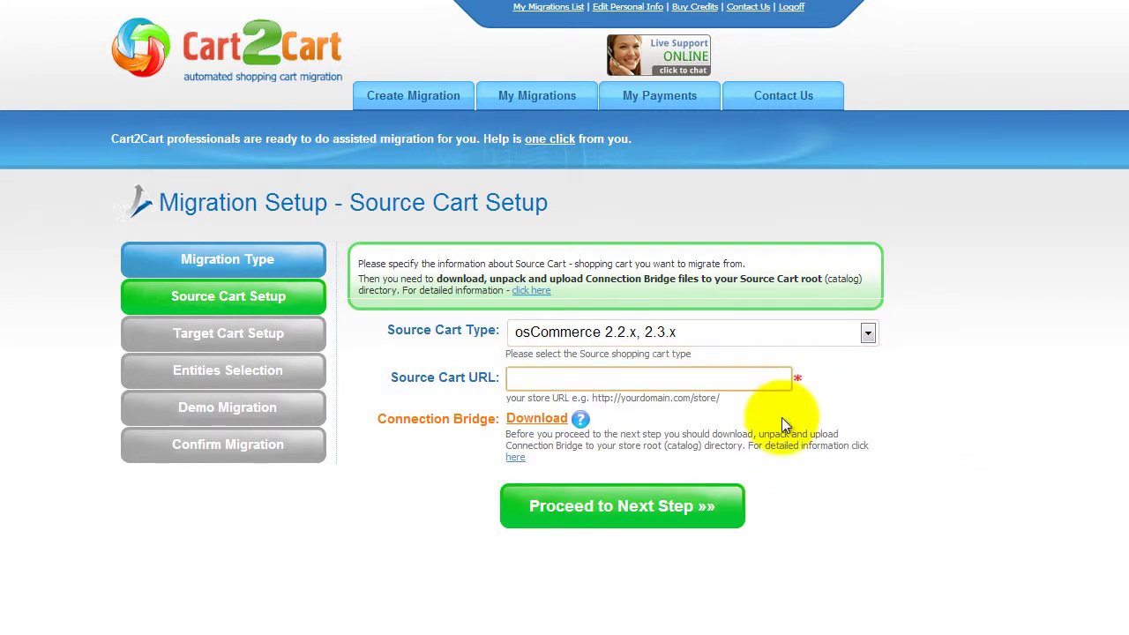
{"action": "type", "text": "www.your-oscommerce-store.com"}
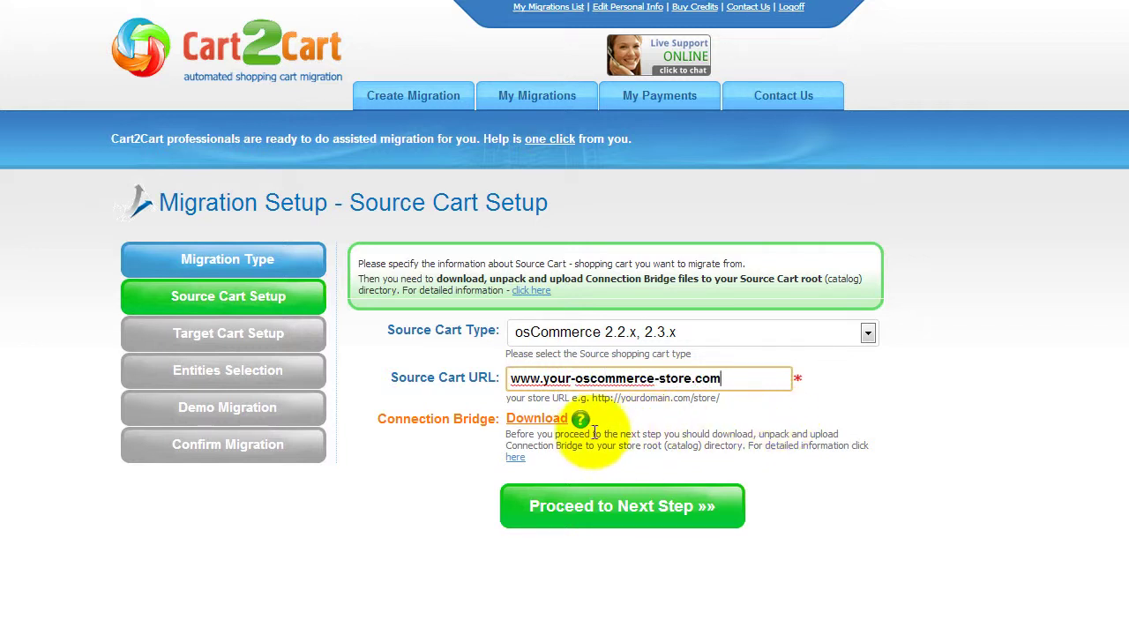
Check the detailed Connection Bridge instructions and continue from the source cart setup to the target cart setup.
{"action": "left_click", "coordinate": [515, 457]}
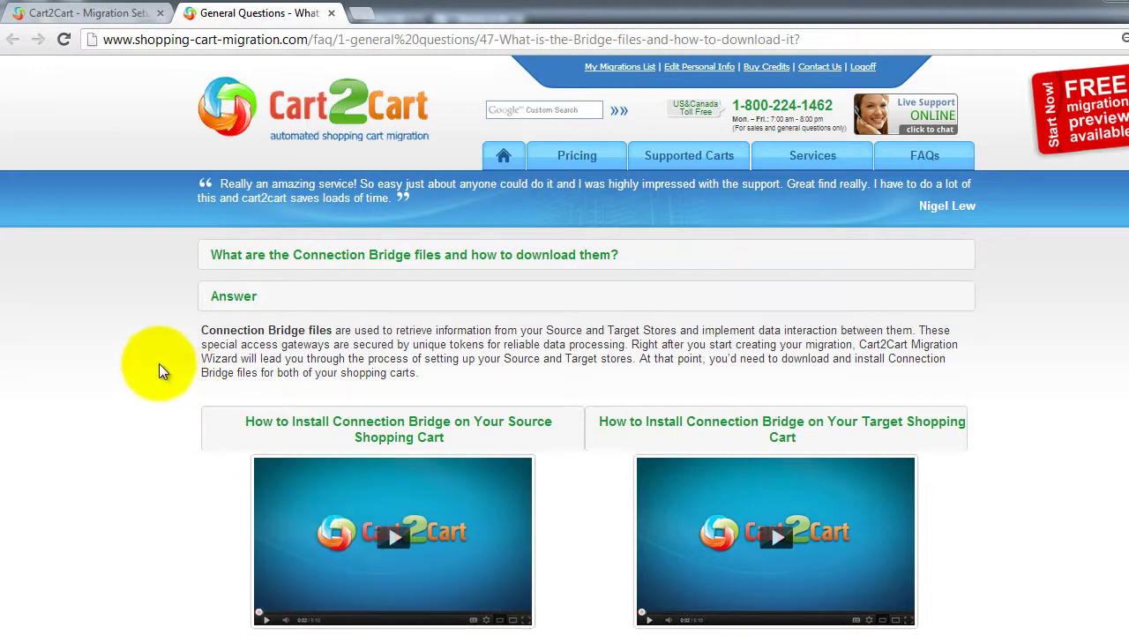
{"action": "left_click", "coordinate": [65, 23]}
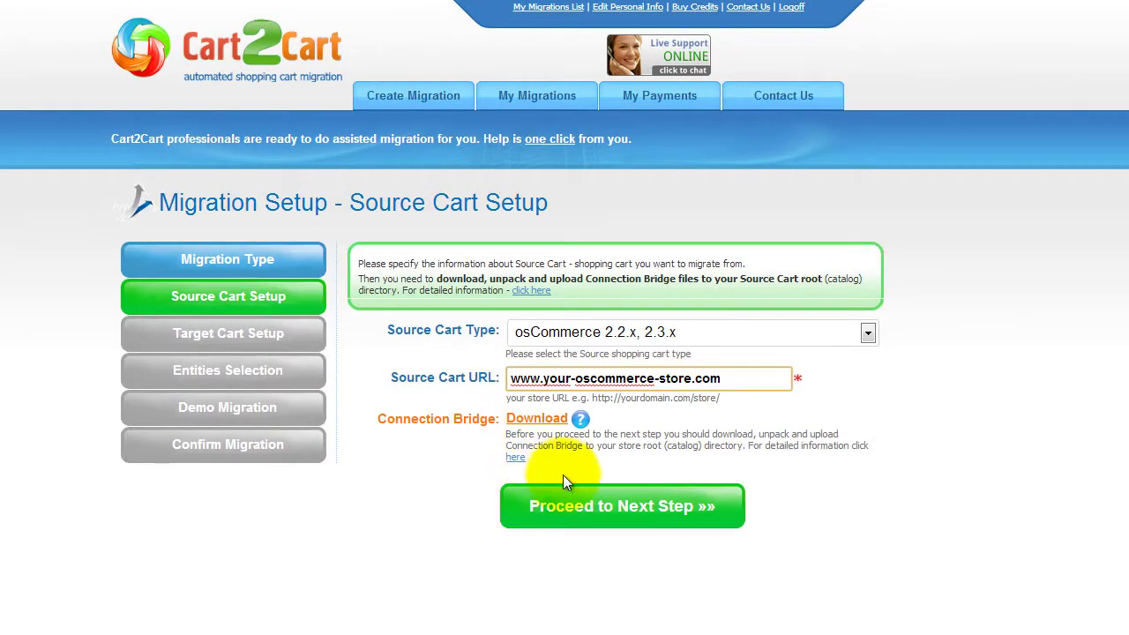
{"action": "left_click", "coordinate": [604, 505]}
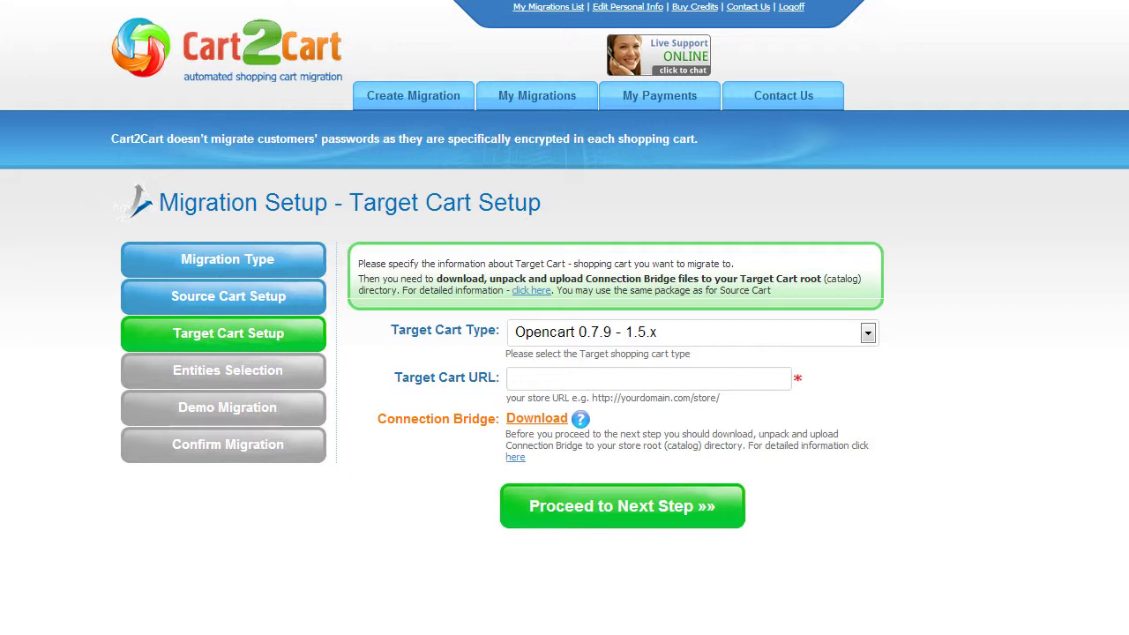
{"action": "left_click", "coordinate": [868, 332]}
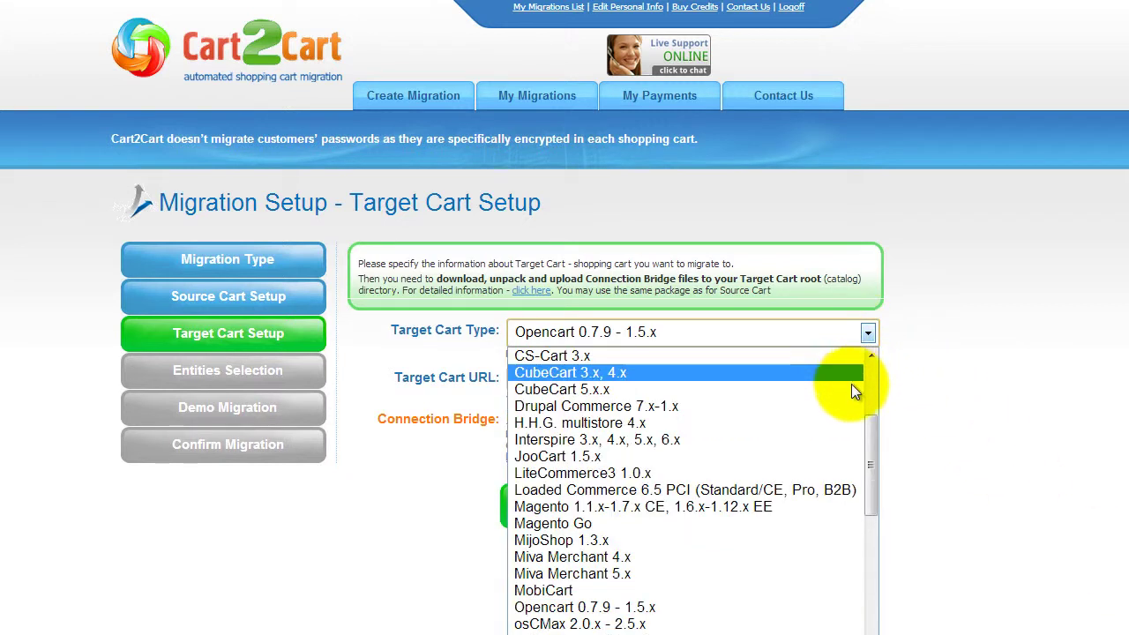
{"action": "left_click", "coordinate": [829, 506]}
{"action": "left_click", "coordinate": [776, 378]}
{"action": "type", "text": "w"}
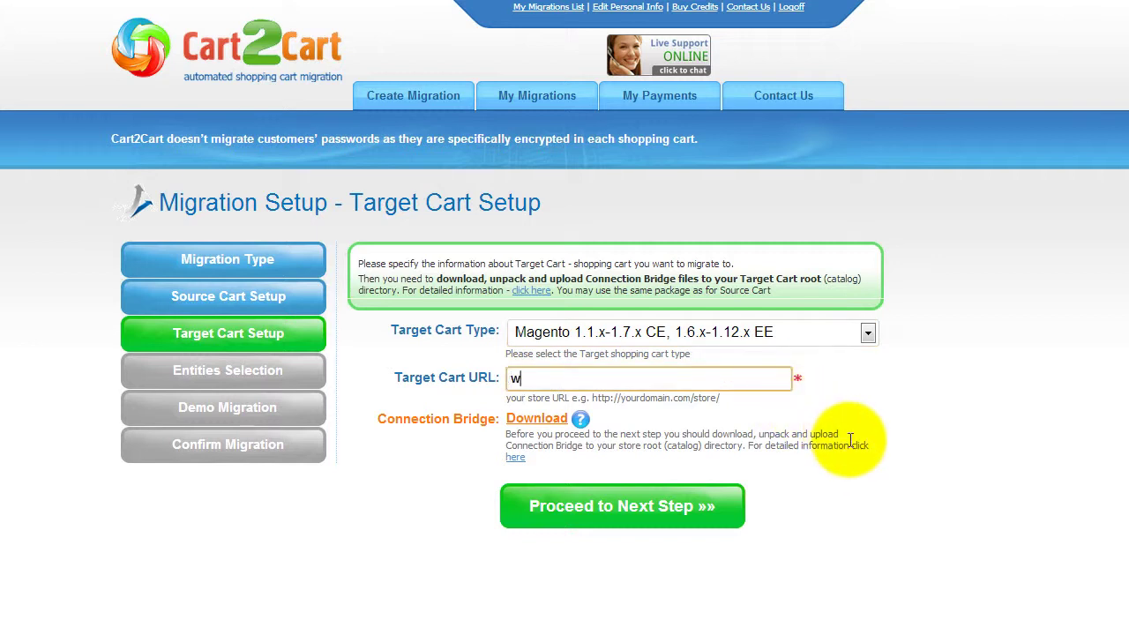
{"action": "type", "text": "ww.your-target-magento-multi-store.com"}
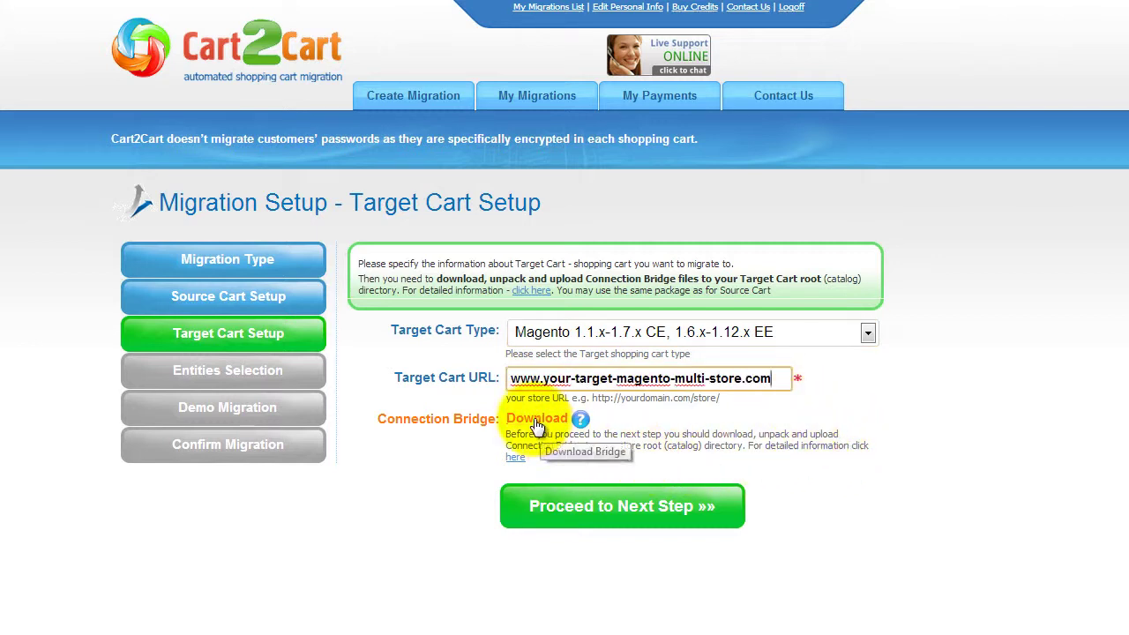
{"action": "left_click", "coordinate": [596, 505]}
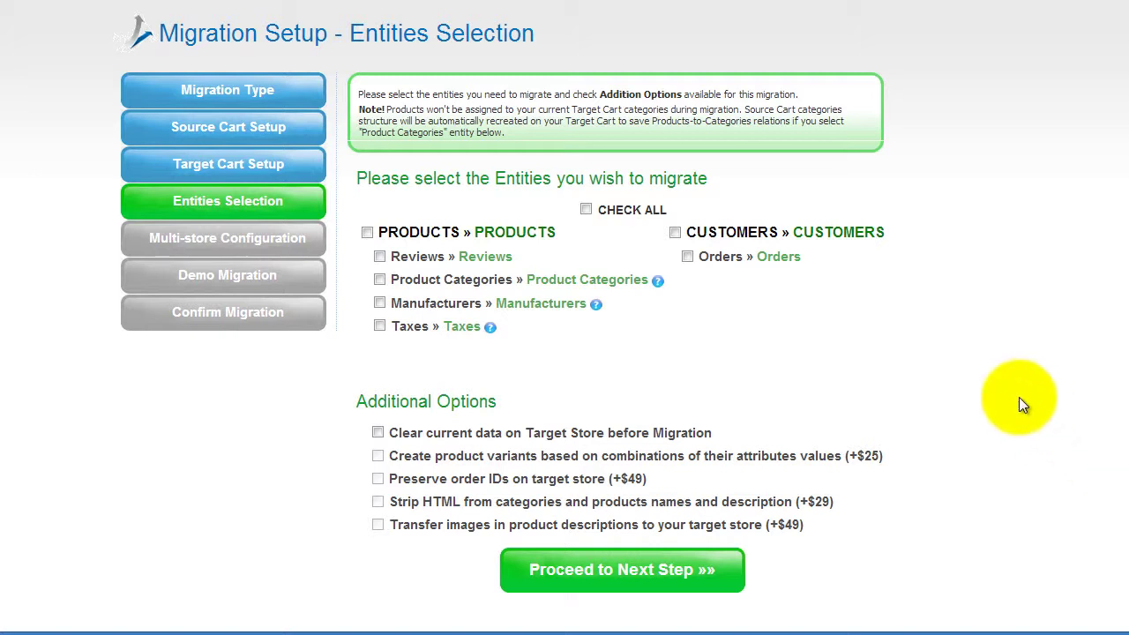
{"action": "left_click", "coordinate": [379, 256]}
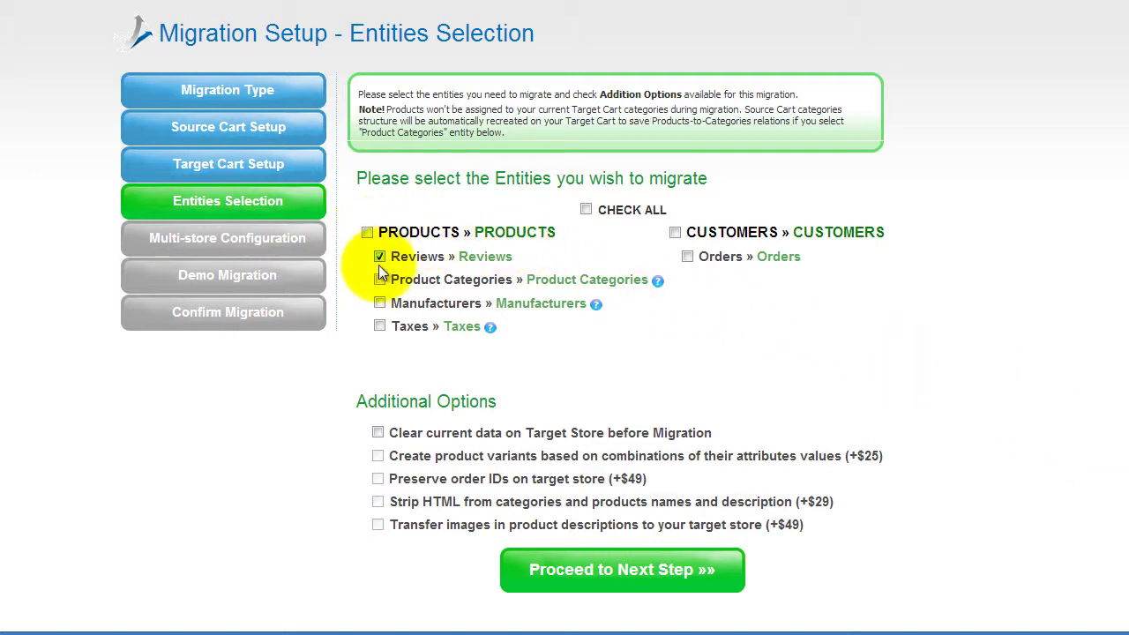
{"action": "left_click", "coordinate": [379, 303]}
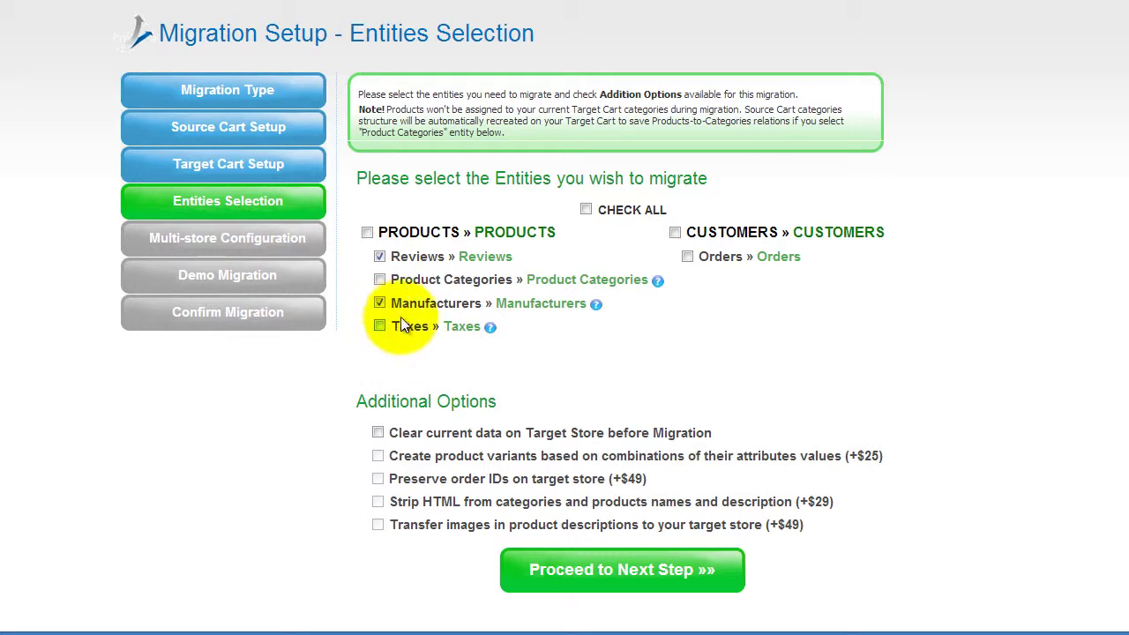
{"action": "left_click", "coordinate": [675, 232]}
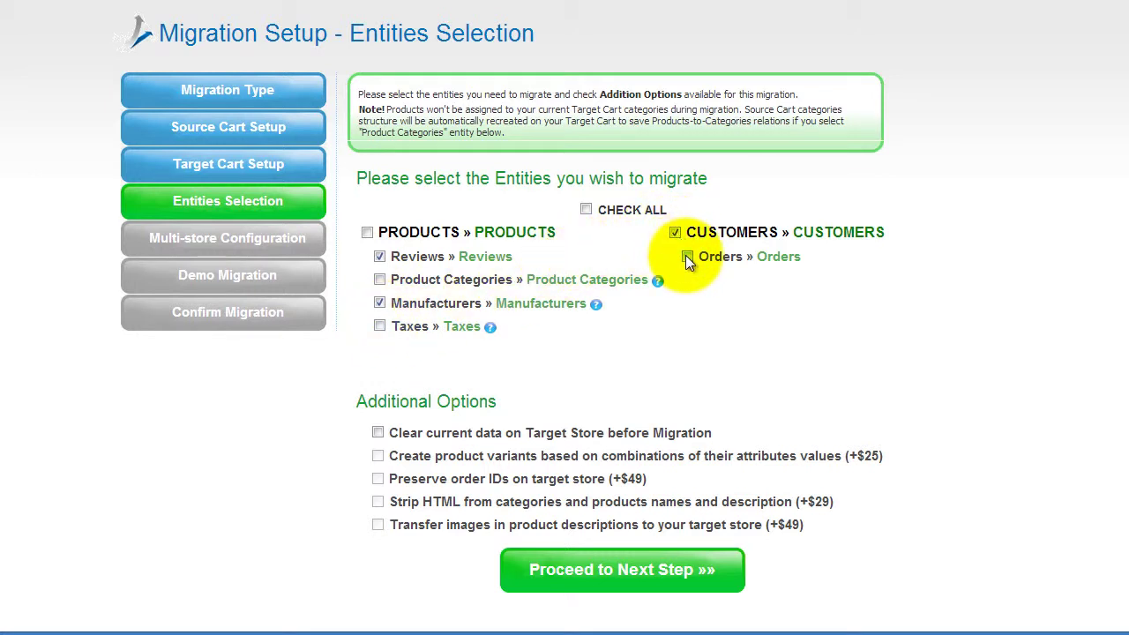
{"action": "left_click", "coordinate": [586, 210]}
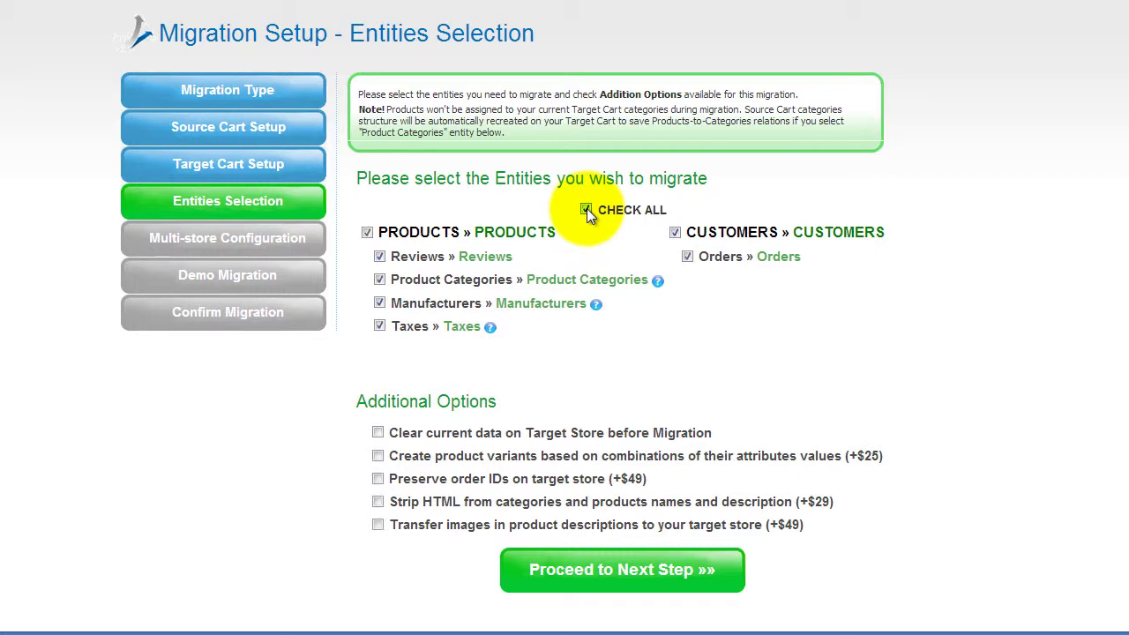
{"action": "left_click", "coordinate": [587, 210]}
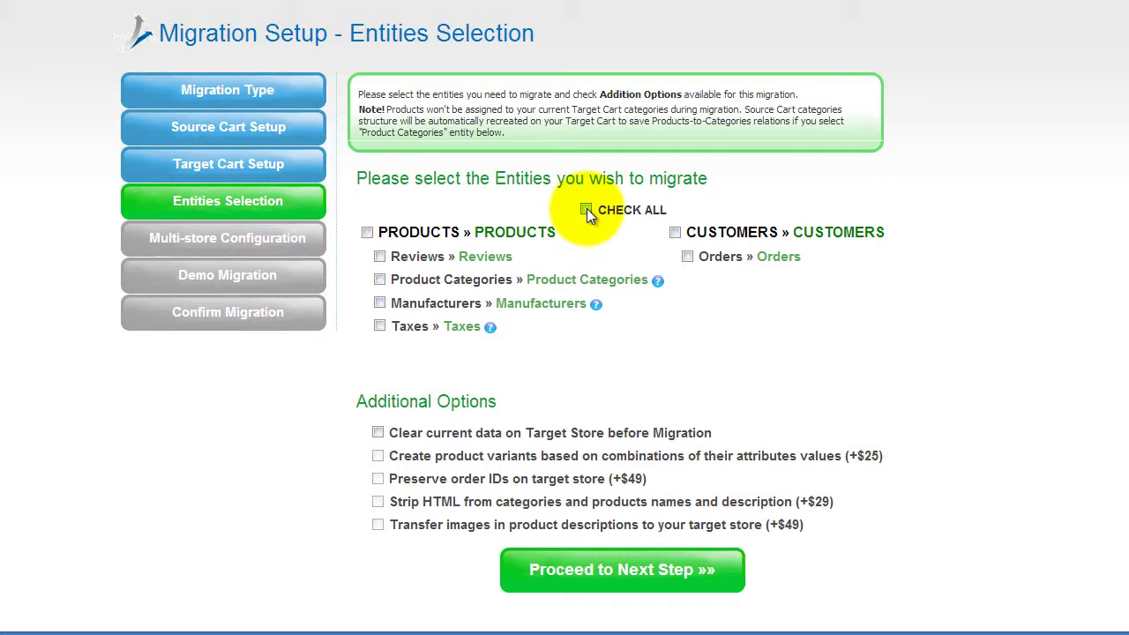
Select all product and customer entities for migration at once.
{"action": "left_click", "coordinate": [587, 210]}
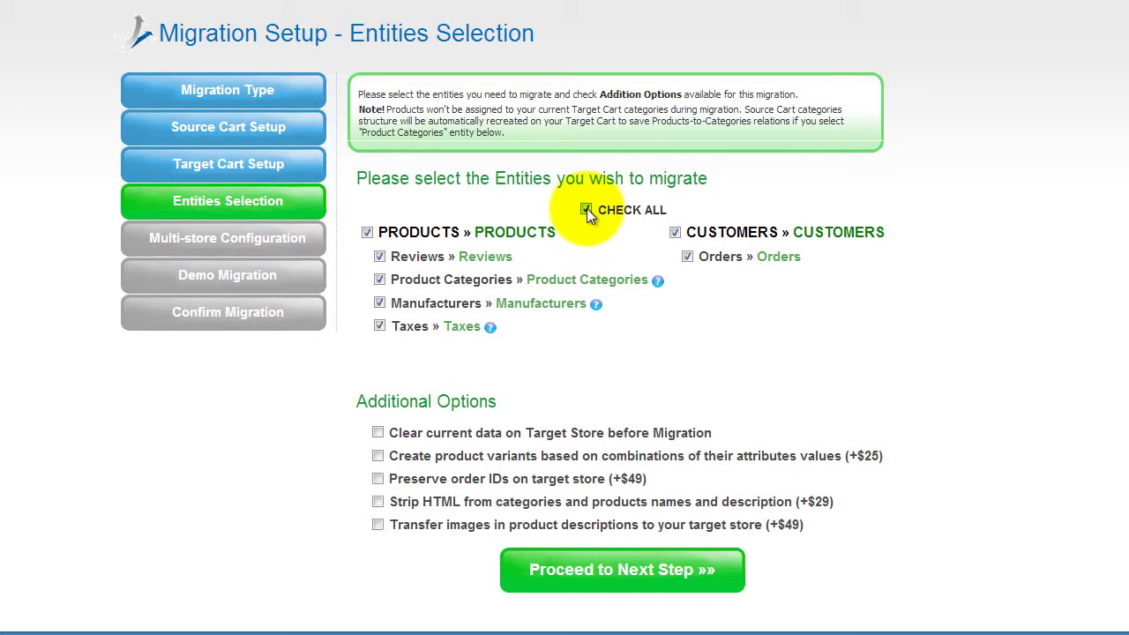
{"action": "left_click", "coordinate": [382, 430]}
{"action": "left_click", "coordinate": [381, 429]}
{"action": "left_click", "coordinate": [380, 453]}
{"action": "left_click", "coordinate": [380, 452]}
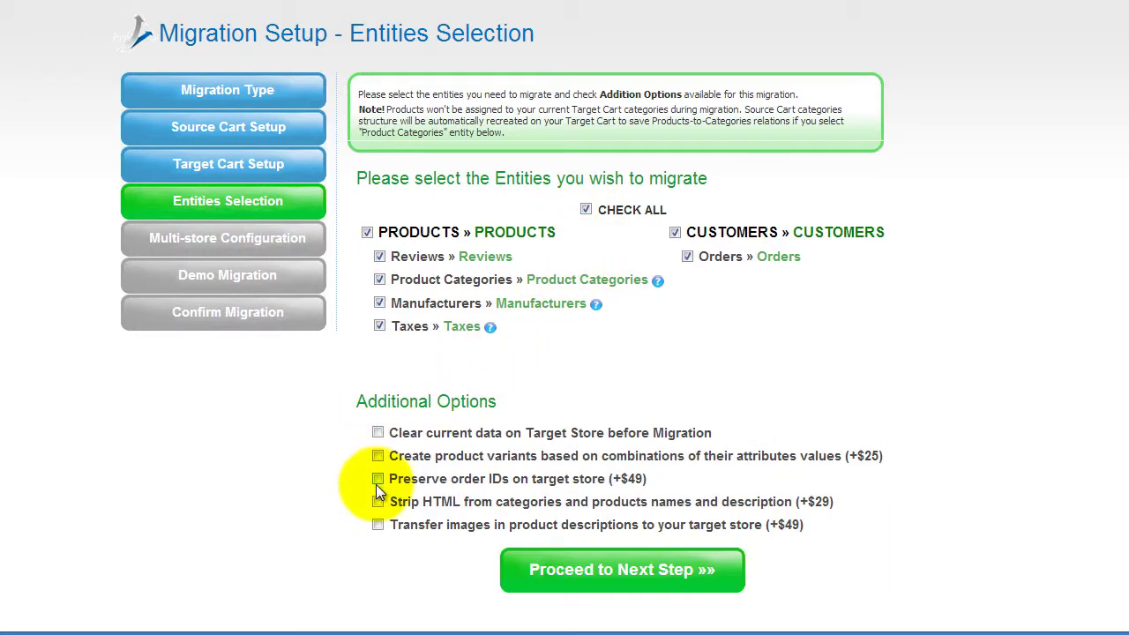
{"action": "left_click", "coordinate": [378, 479]}
{"action": "left_click", "coordinate": [377, 432]}
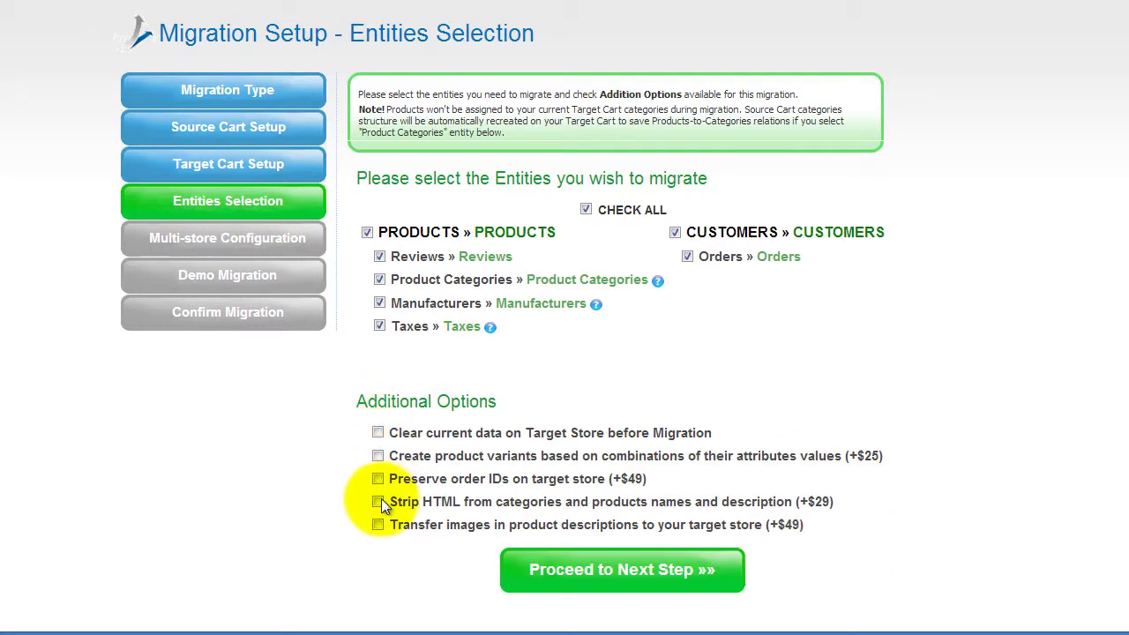
{"action": "left_click", "coordinate": [381, 499]}
{"action": "left_click", "coordinate": [381, 499]}
{"action": "left_click", "coordinate": [381, 522]}
{"action": "left_click", "coordinate": [381, 522]}
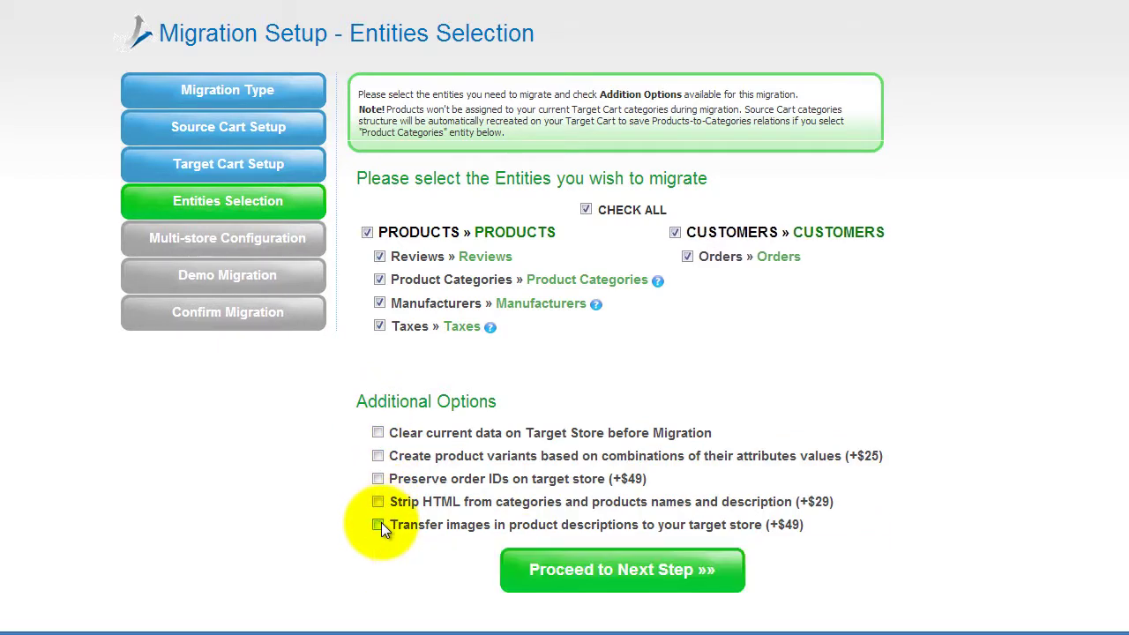
Proceed to the multi-store configuration, try different target stores for Default Store, and settle on Main Website/Main Store/English.
{"action": "left_click", "coordinate": [591, 564]}
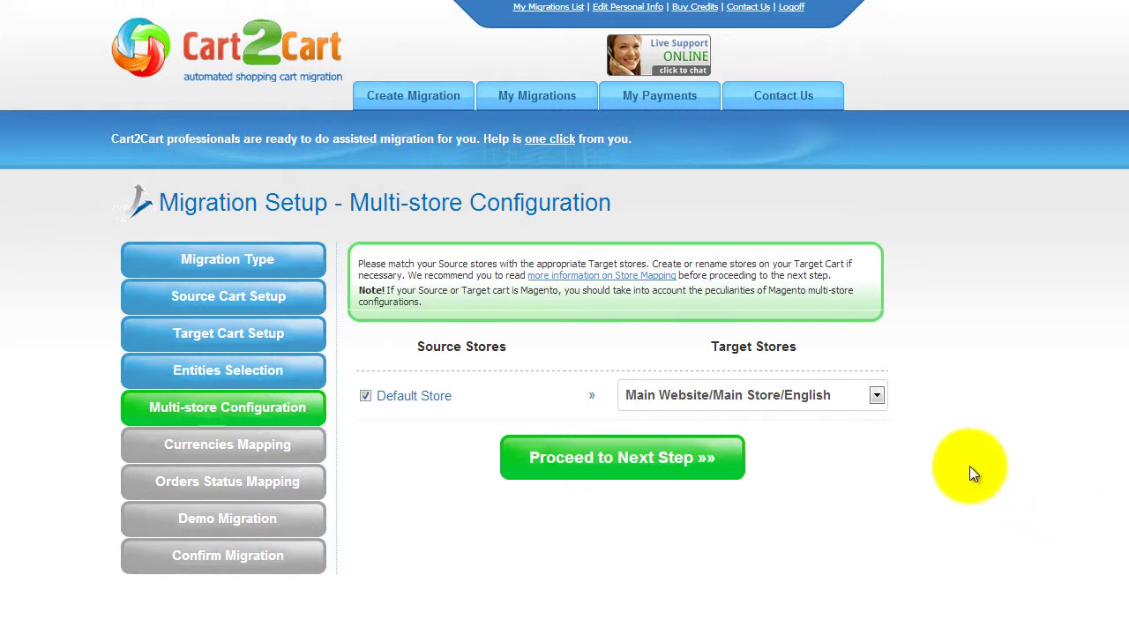
{"action": "left_click", "coordinate": [876, 396]}
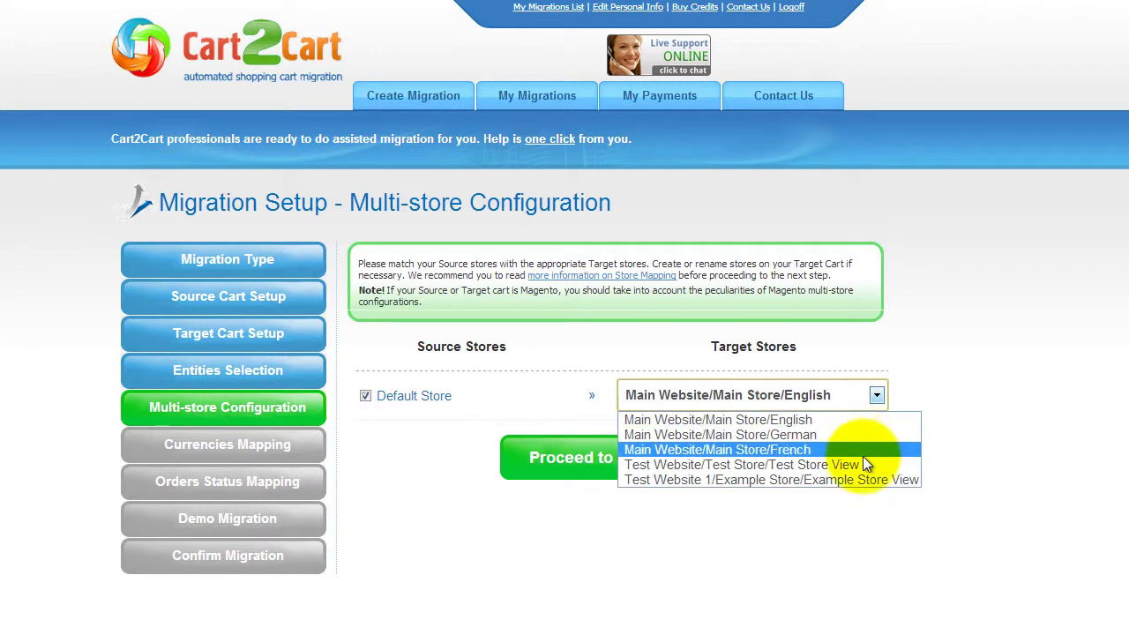
{"action": "left_click", "coordinate": [860, 465]}
{"action": "left_click", "coordinate": [876, 395]}
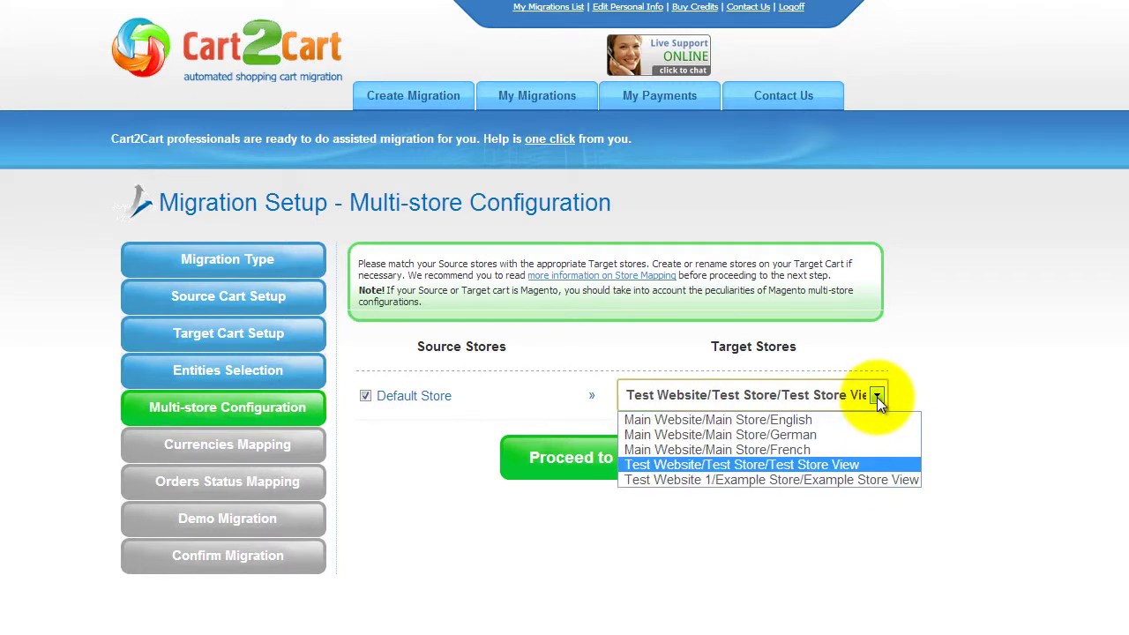
{"action": "left_click", "coordinate": [855, 452]}
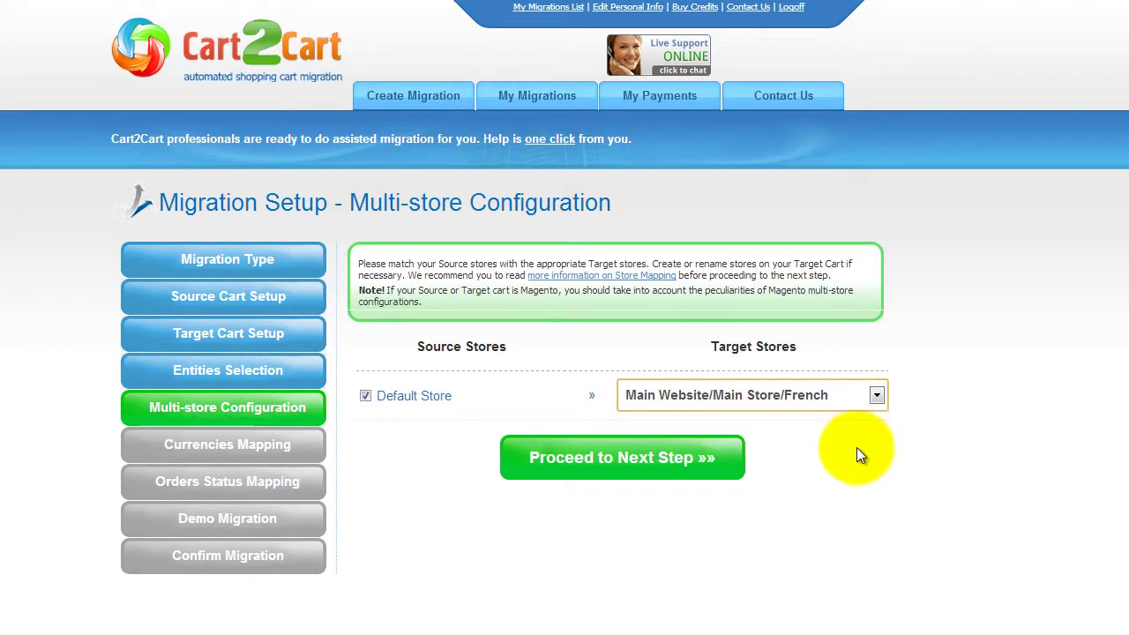
{"action": "left_click", "coordinate": [875, 399]}
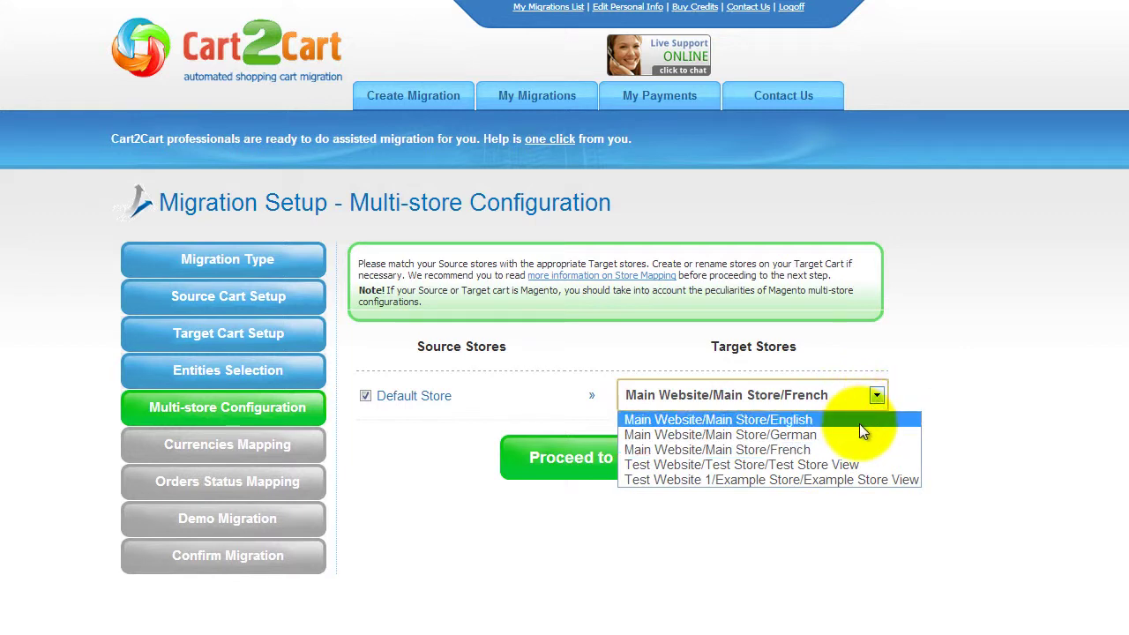
{"action": "left_click", "coordinate": [860, 423]}
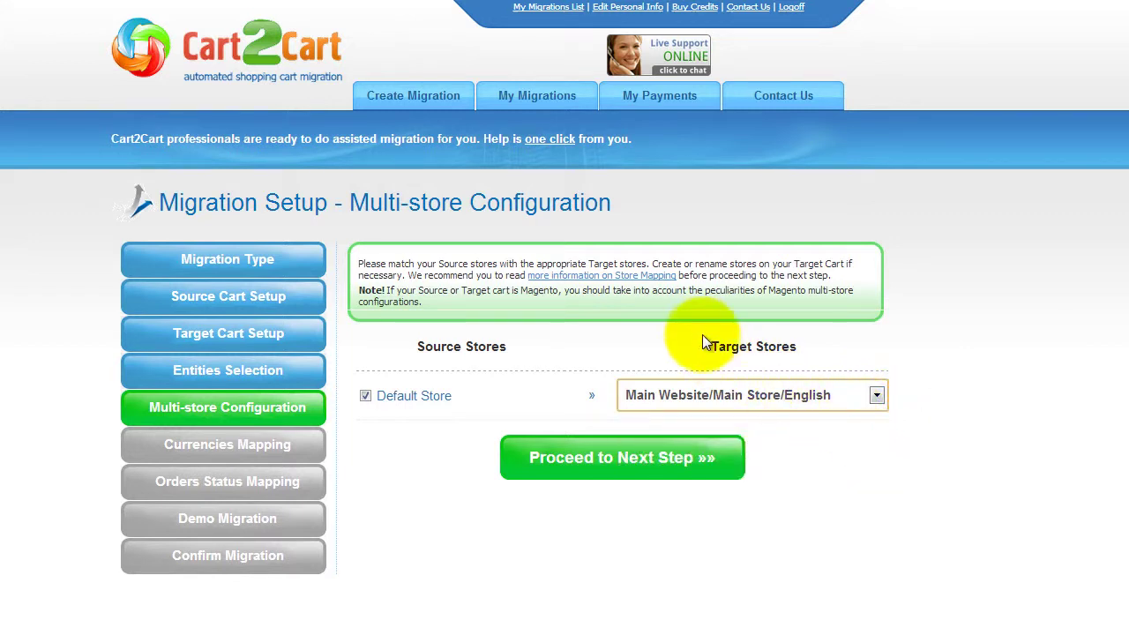
Read the store mapping information and the Multi Store Migration Scenarios page, and proceed from the multi-store configuration to currencies mapping.
{"action": "left_click", "coordinate": [609, 277]}
{"action": "scroll", "coordinate": [565, 353], "scroll_direction": "down", "scroll_amount": 3}
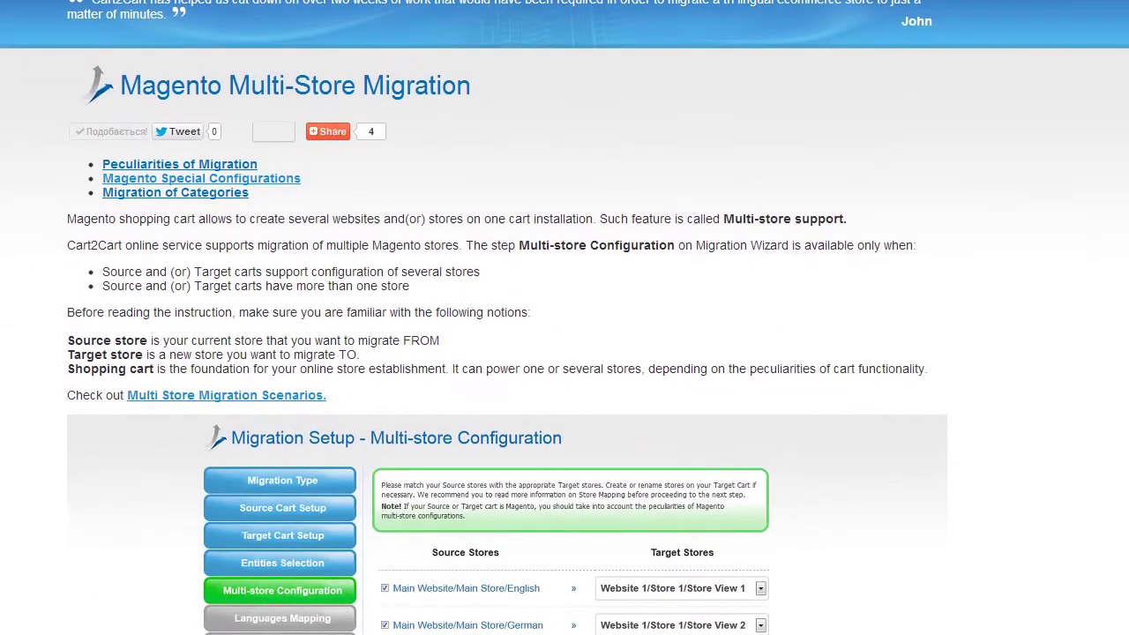
{"action": "scroll", "coordinate": [422, 164], "scroll_direction": "down", "scroll_amount": 3}
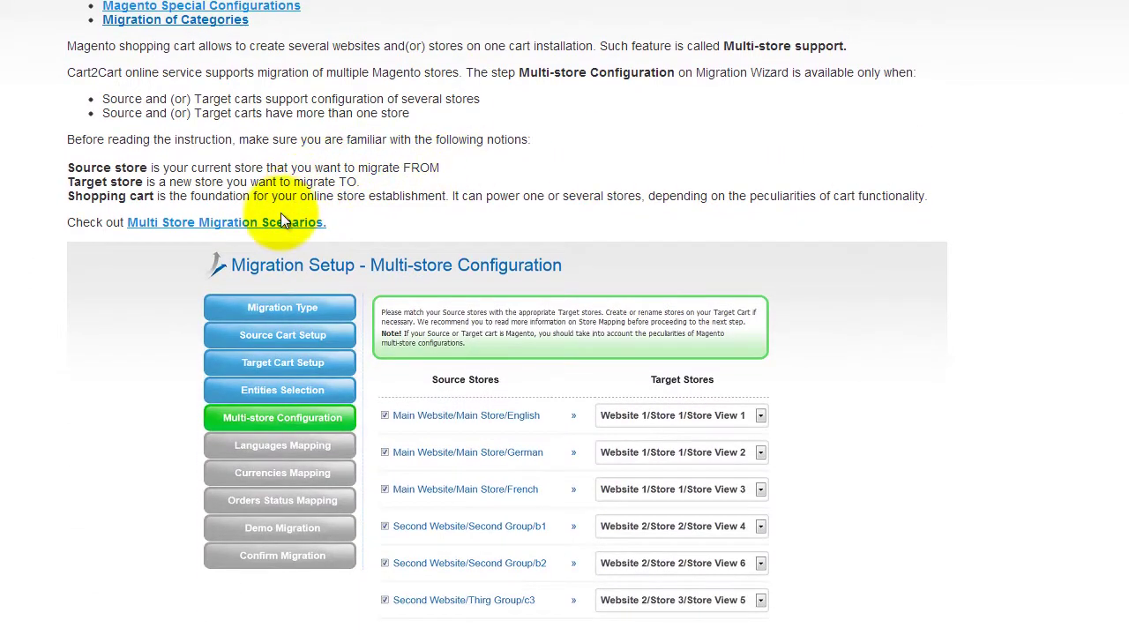
{"action": "left_click", "coordinate": [281, 214]}
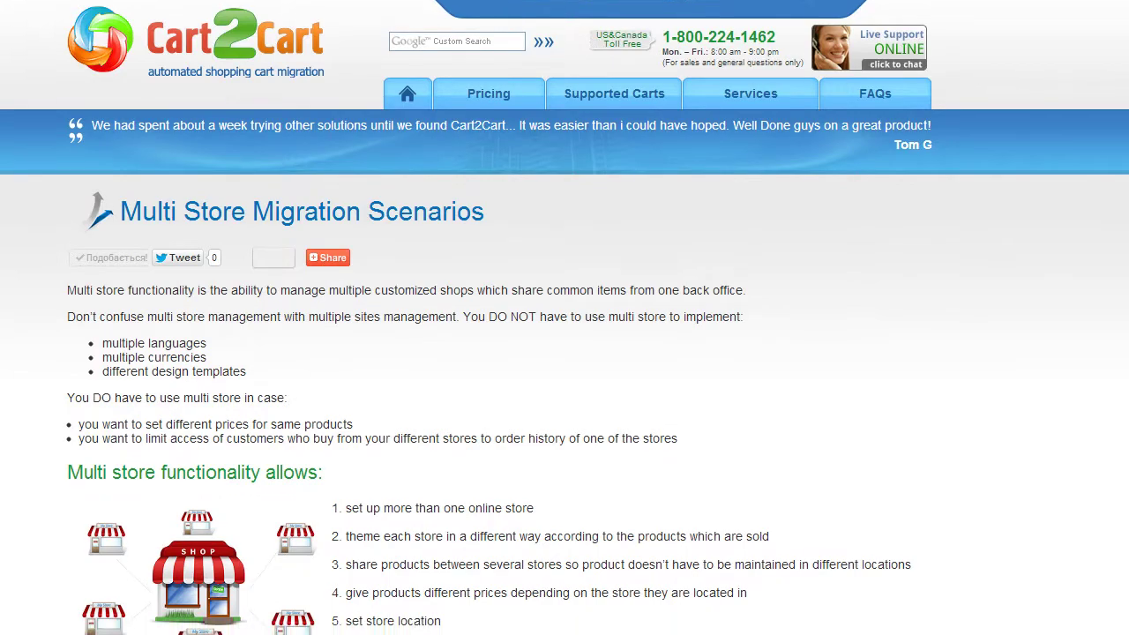
{"action": "scroll", "coordinate": [565, 318], "scroll_direction": "down", "scroll_amount": 3}
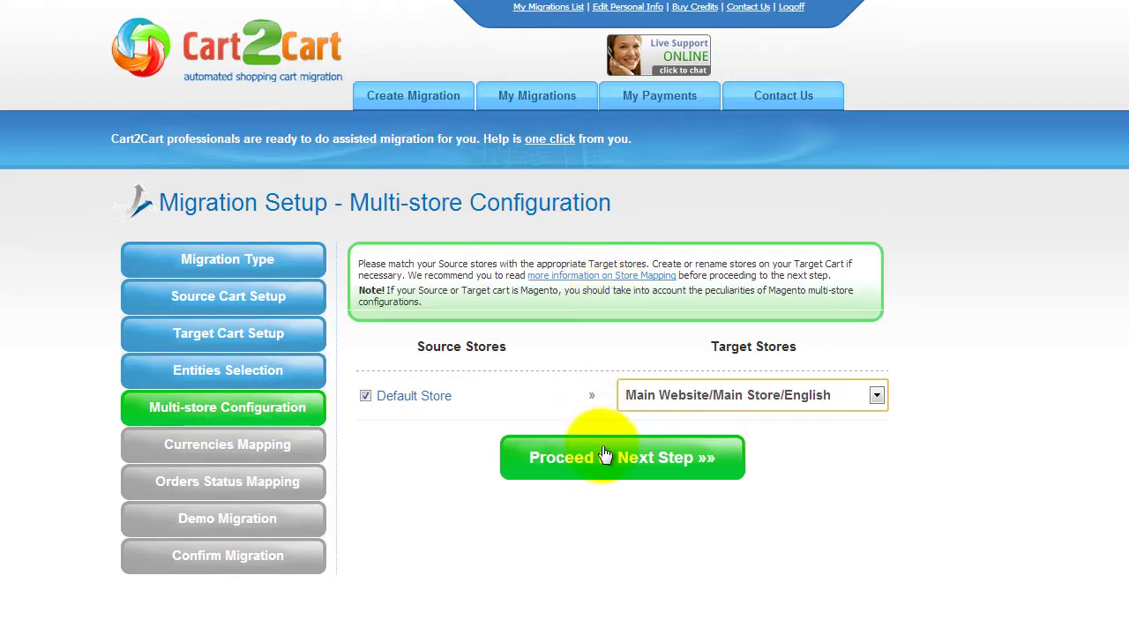
{"action": "left_click", "coordinate": [605, 455]}
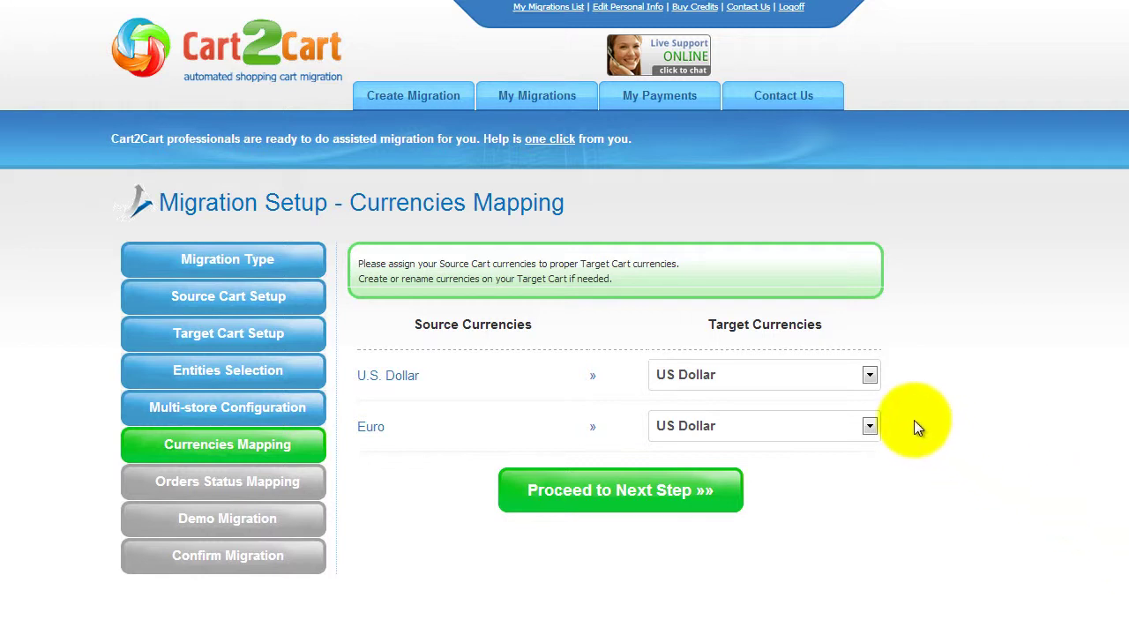
Map the source currencies U.S. Dollar and Euro both to US Dollar and proceed to orders status mapping.
{"action": "left_click", "coordinate": [873, 378]}
{"action": "left_click", "coordinate": [864, 398]}
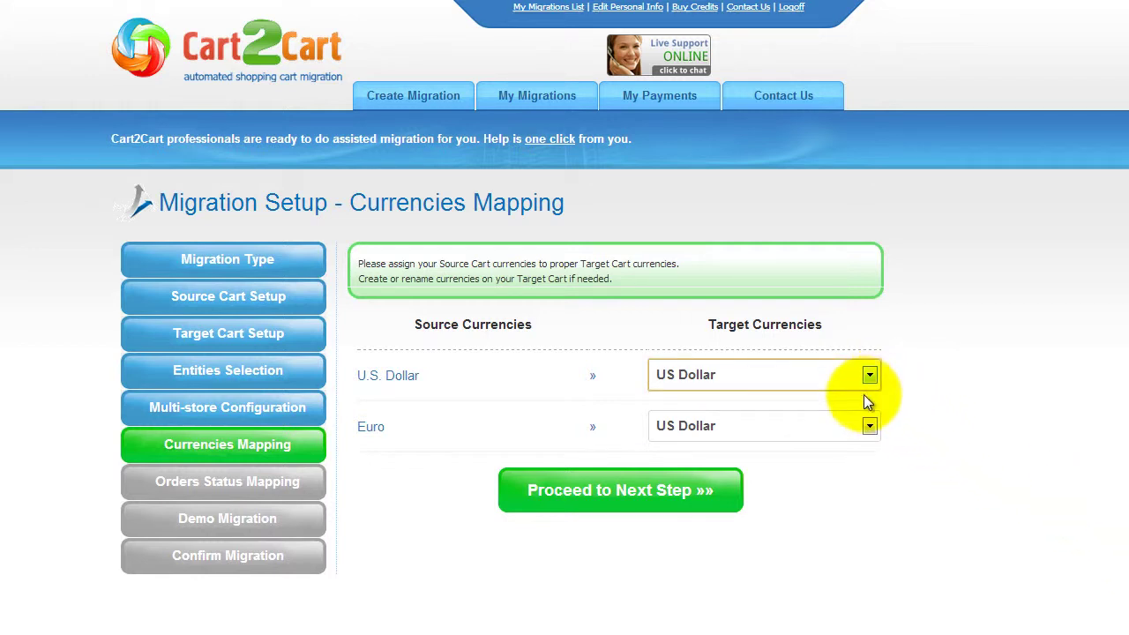
{"action": "left_click", "coordinate": [869, 427]}
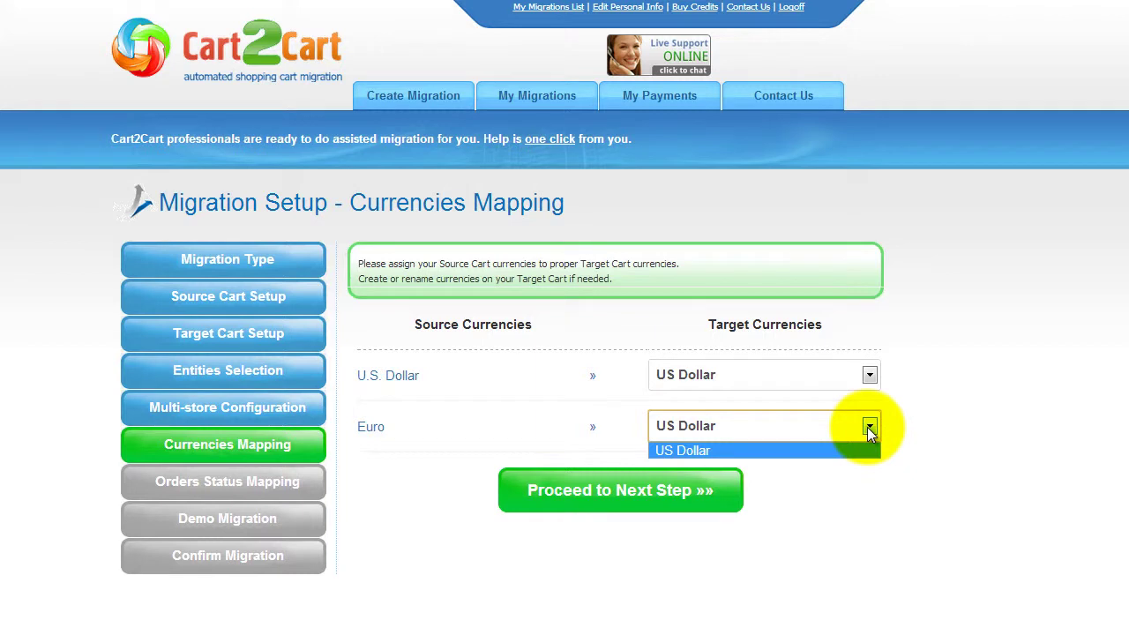
{"action": "left_click", "coordinate": [869, 426]}
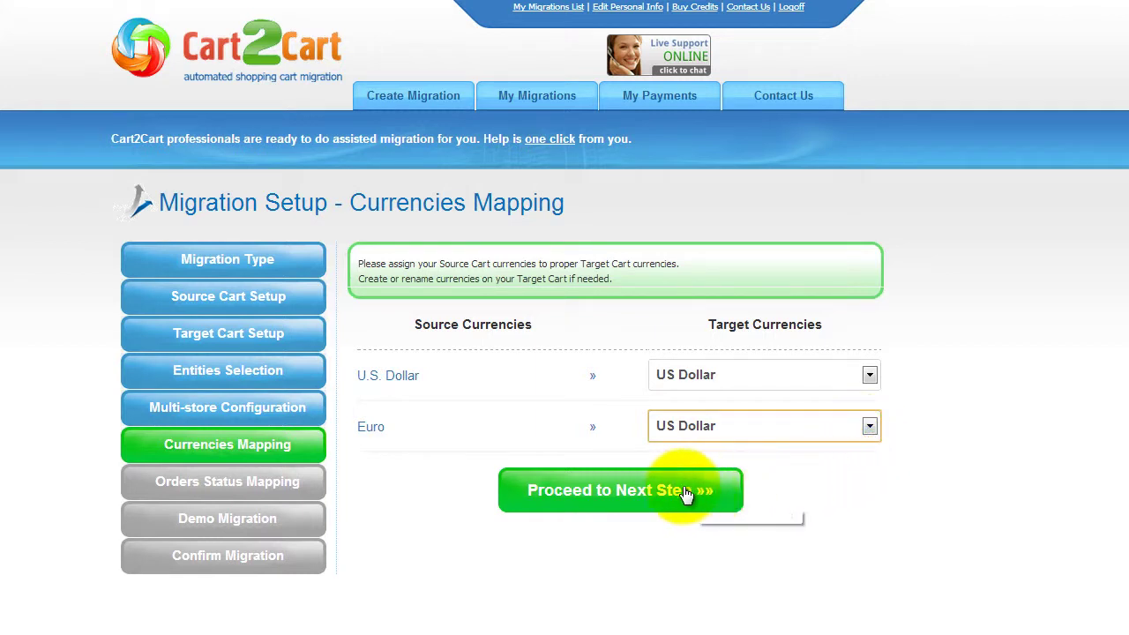
{"action": "left_click", "coordinate": [652, 488]}
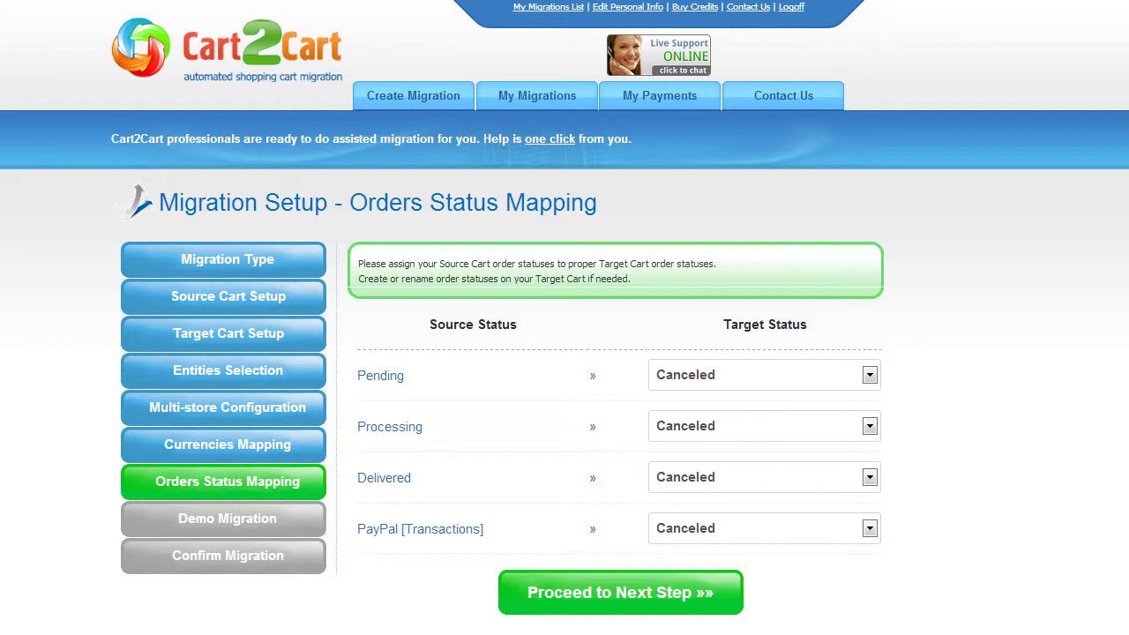
Map the source order status Pending to Pending and Processing to Processing, and proceed to the demo migration.
{"action": "left_click", "coordinate": [868, 375]}
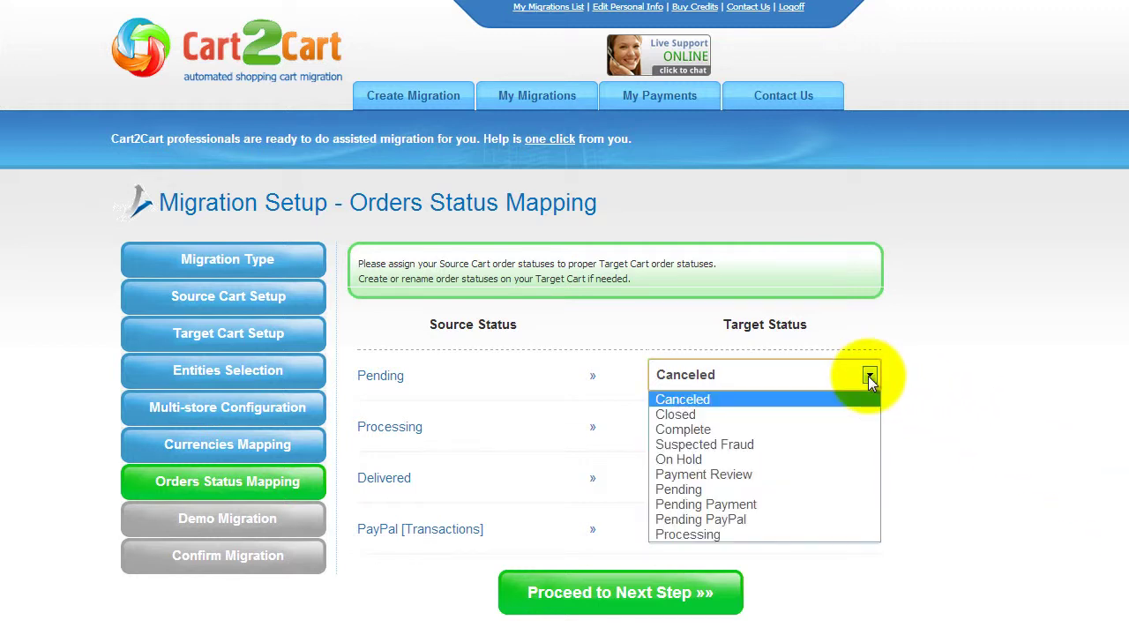
{"action": "left_click", "coordinate": [839, 489]}
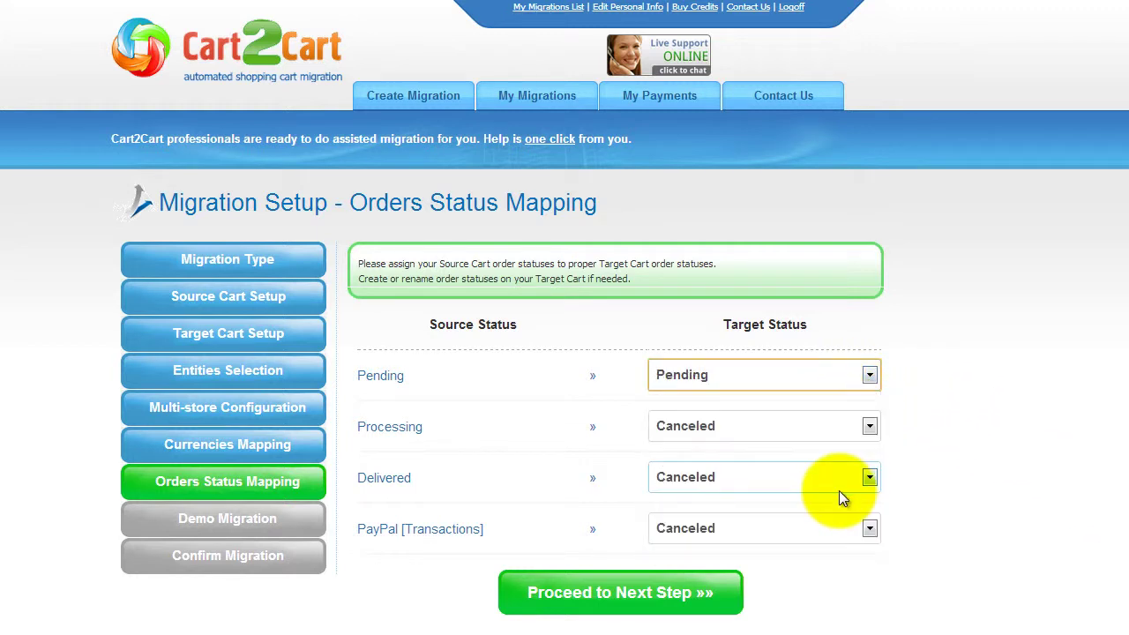
{"action": "left_click", "coordinate": [868, 427]}
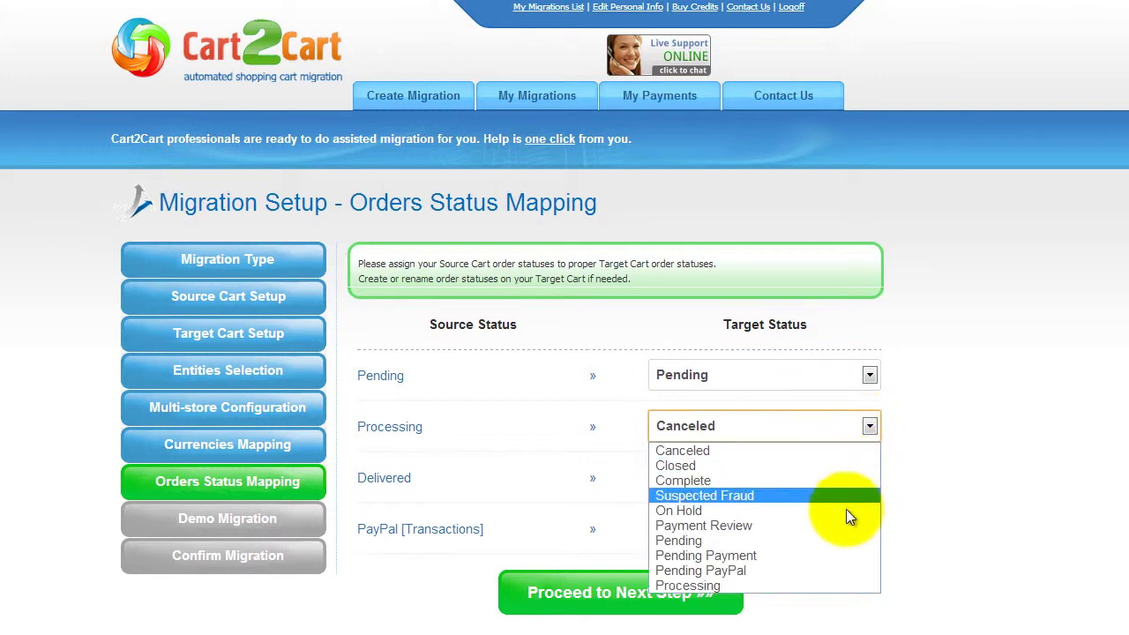
{"action": "left_click", "coordinate": [852, 583]}
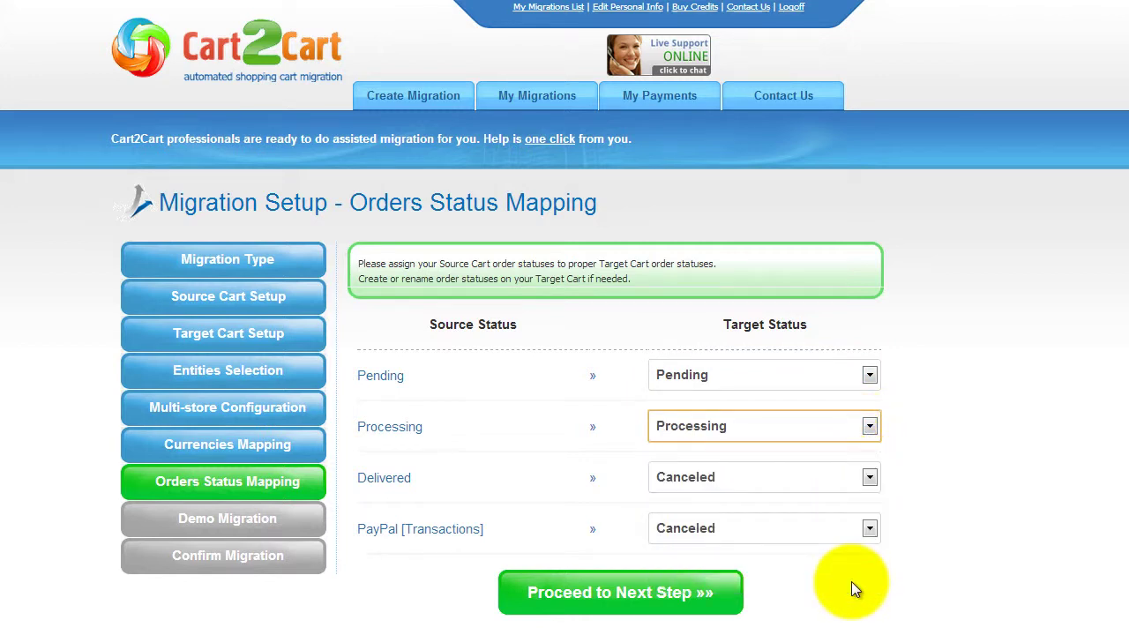
{"action": "left_click", "coordinate": [668, 589]}
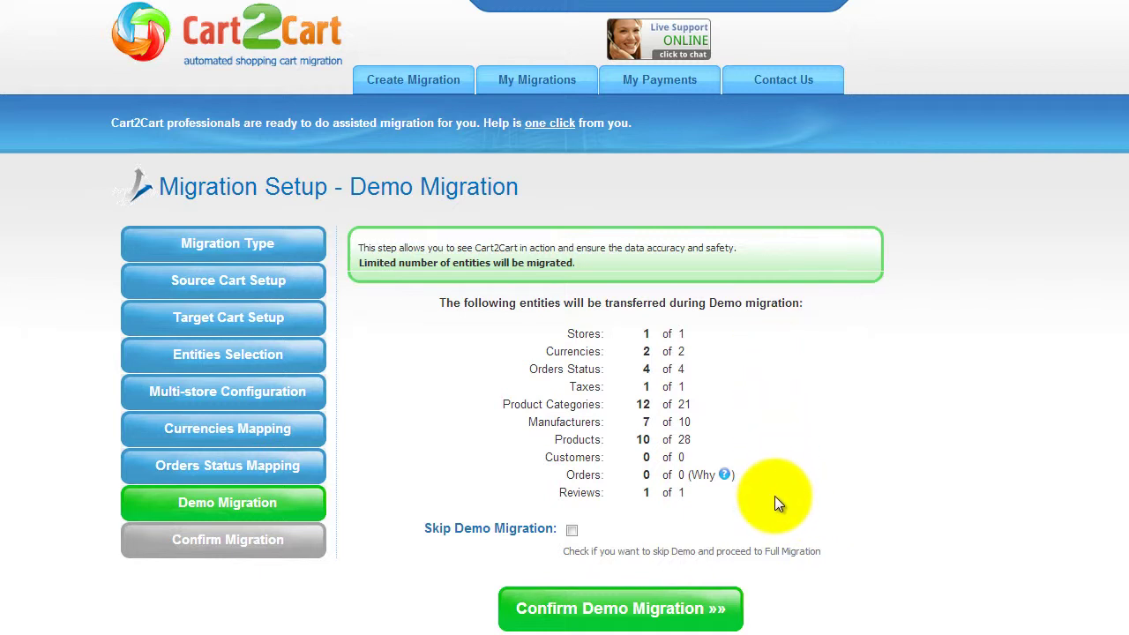
Try the Skip Demo Migration option, leave it unchecked, and run the demo migration.
{"action": "left_click", "coordinate": [570, 531]}
{"action": "left_click", "coordinate": [571, 531]}
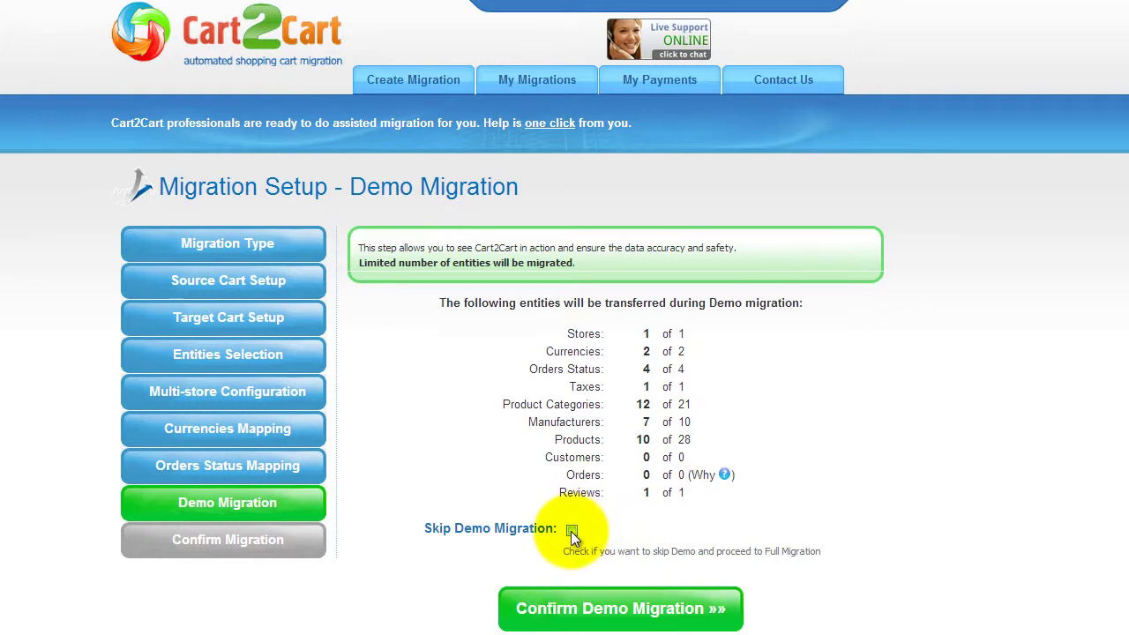
{"action": "left_click", "coordinate": [613, 609]}
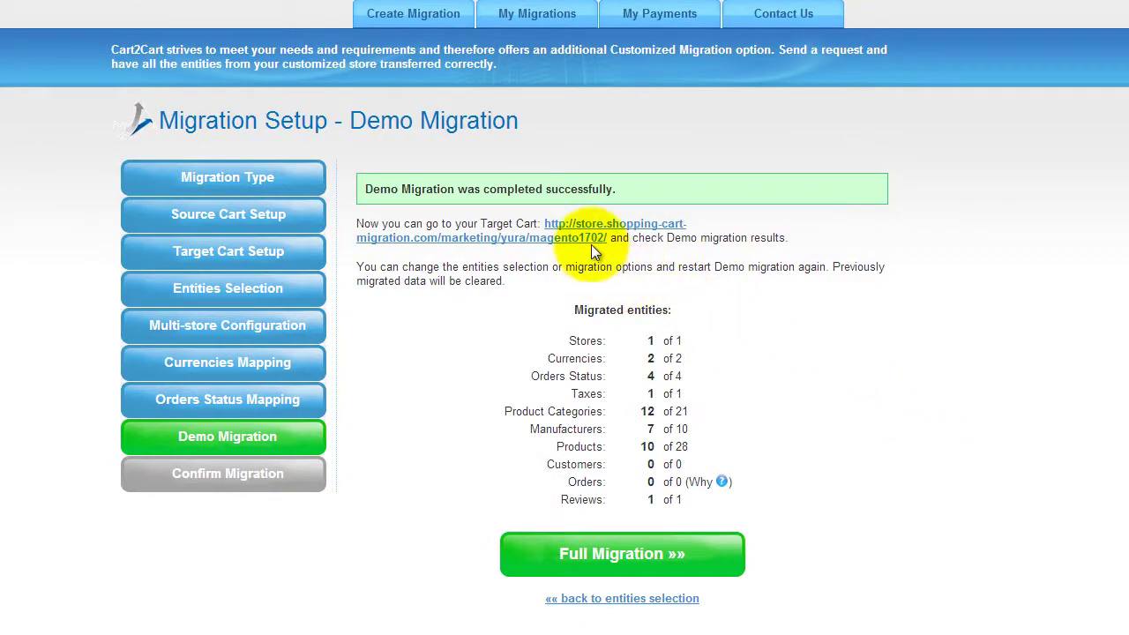
Check the demo migration results in the target Magento store and proceed to the full migration confirmation.
{"action": "left_click", "coordinate": [592, 247]}
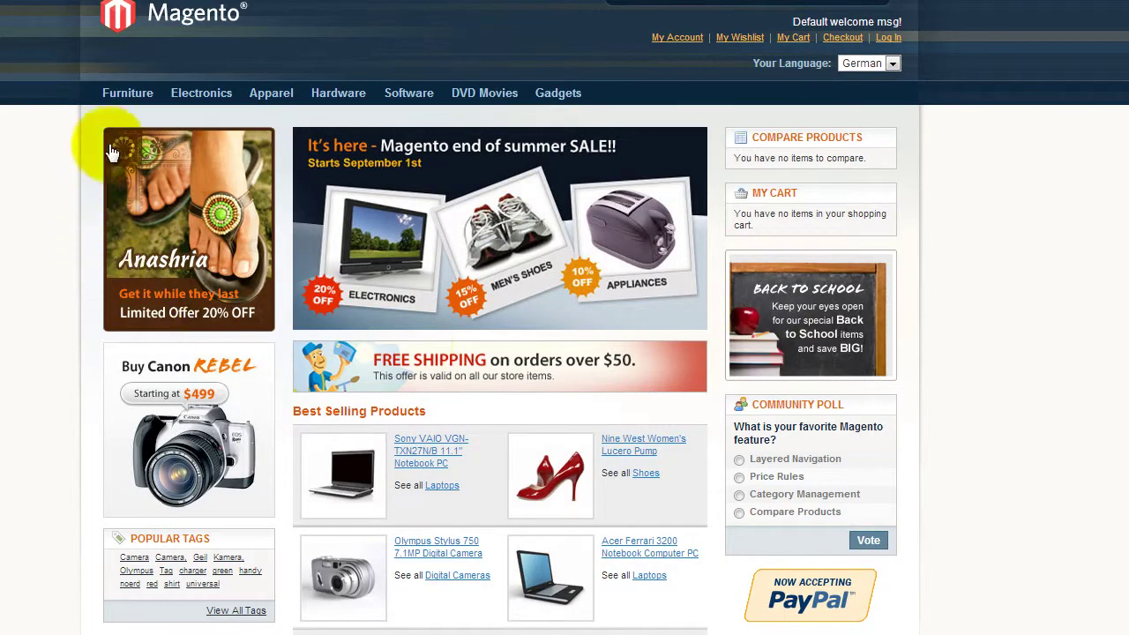
{"action": "left_click", "coordinate": [558, 92]}
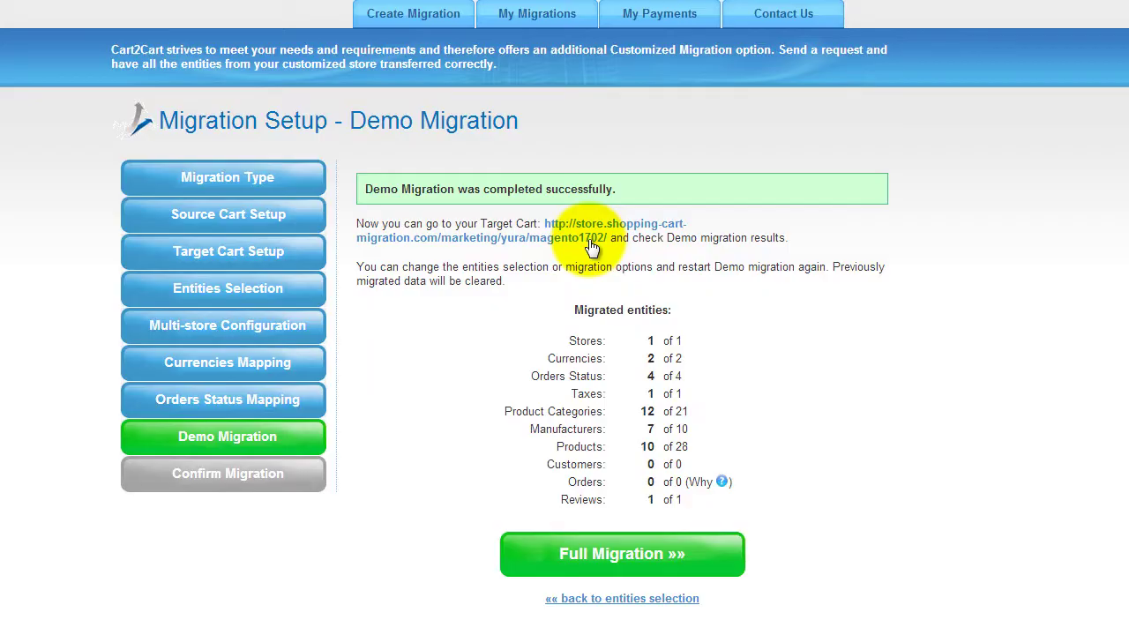
{"action": "left_click", "coordinate": [622, 556]}
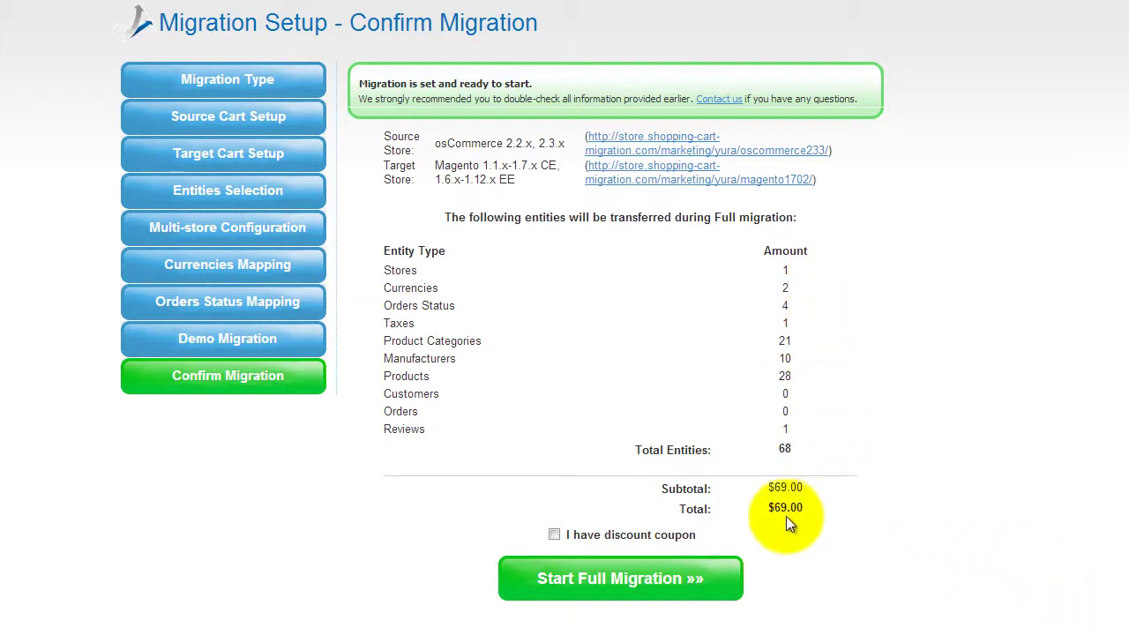
Show and hide the discount coupon field without entering a code, and start the full migration.
{"action": "left_click", "coordinate": [554, 534]}
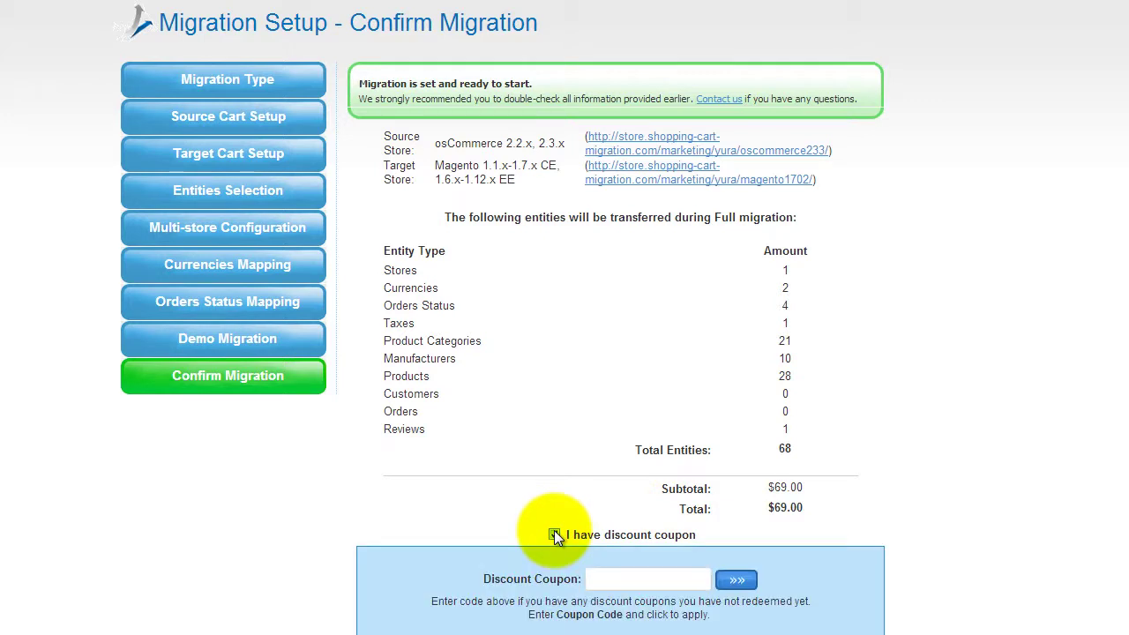
{"action": "left_click", "coordinate": [554, 535]}
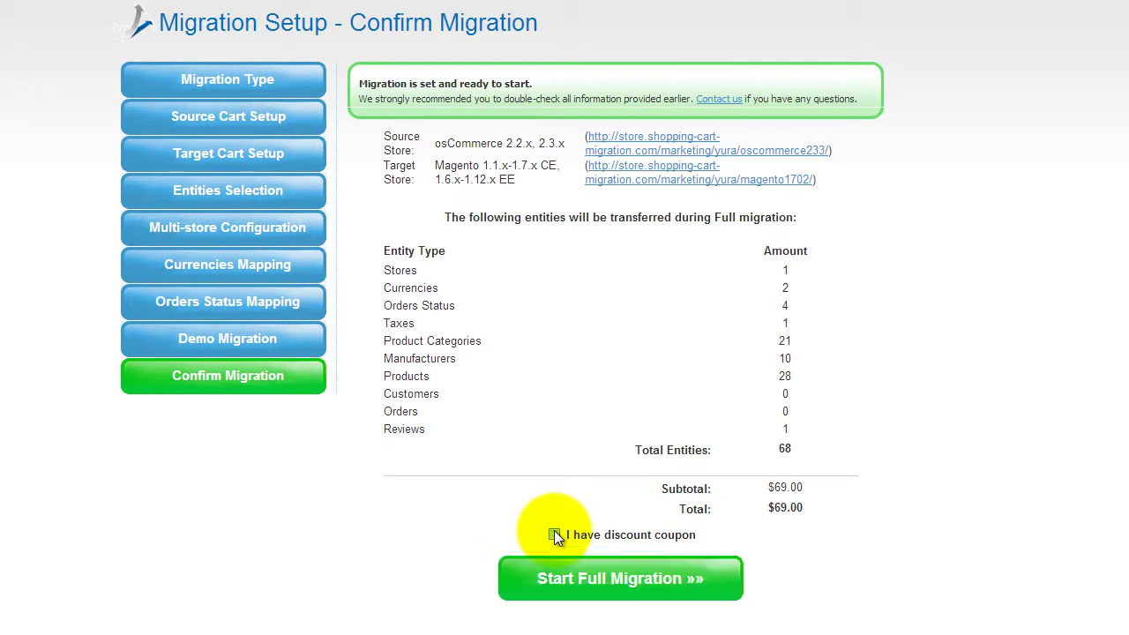
{"action": "left_click", "coordinate": [607, 578]}
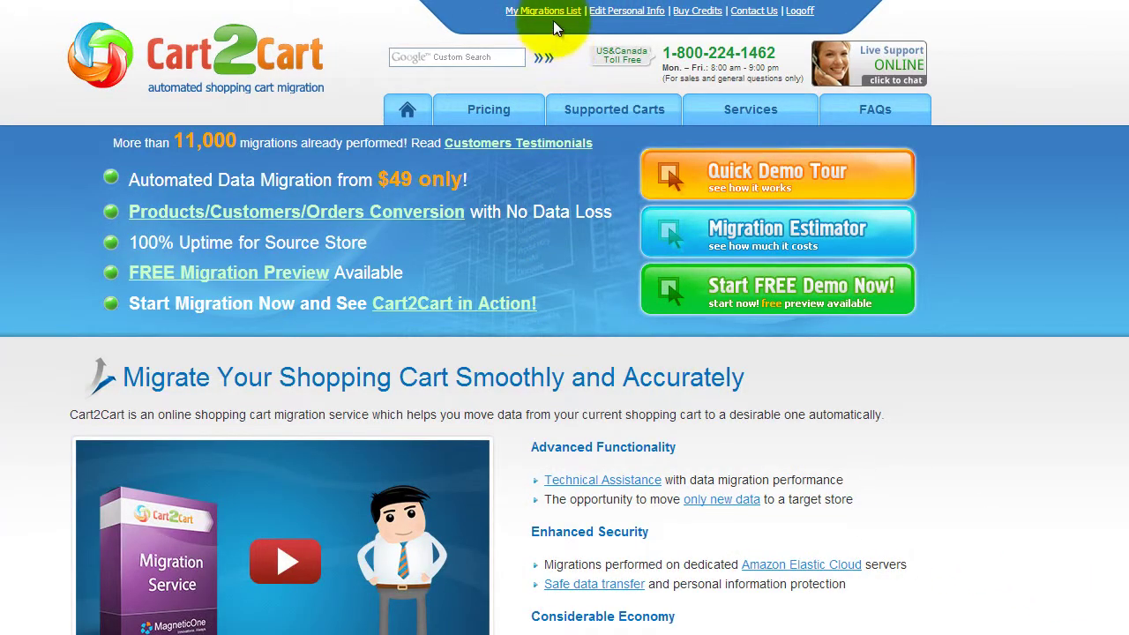
Create another migration from the migrations list with the type Completely new migration and proceed to its next setup stage.
{"action": "left_click", "coordinate": [549, 13]}
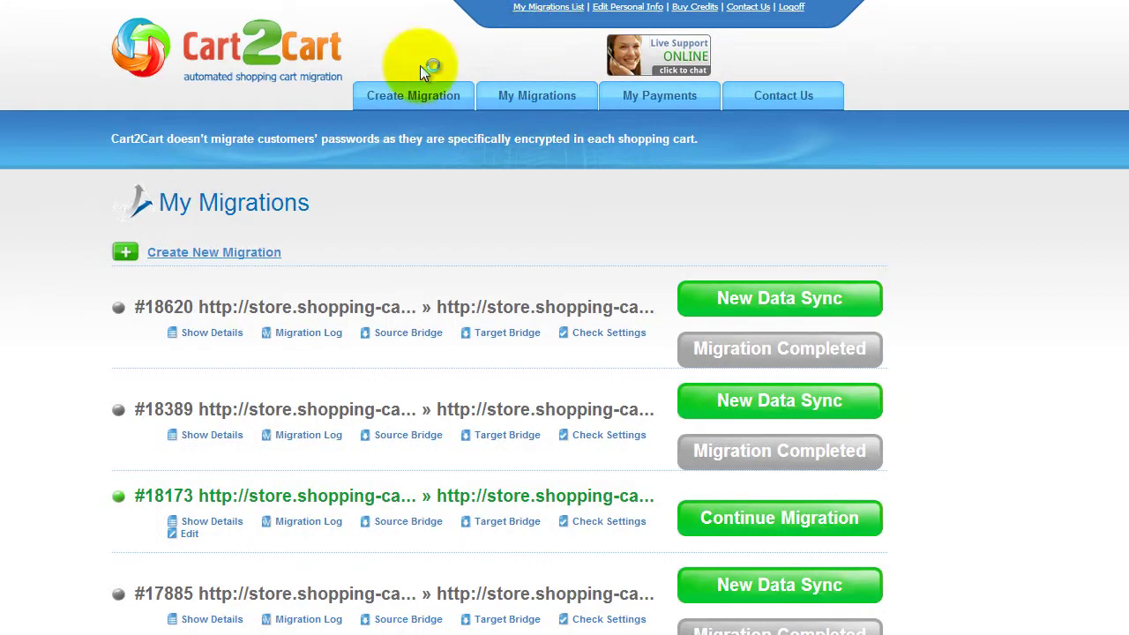
{"action": "left_click", "coordinate": [205, 254]}
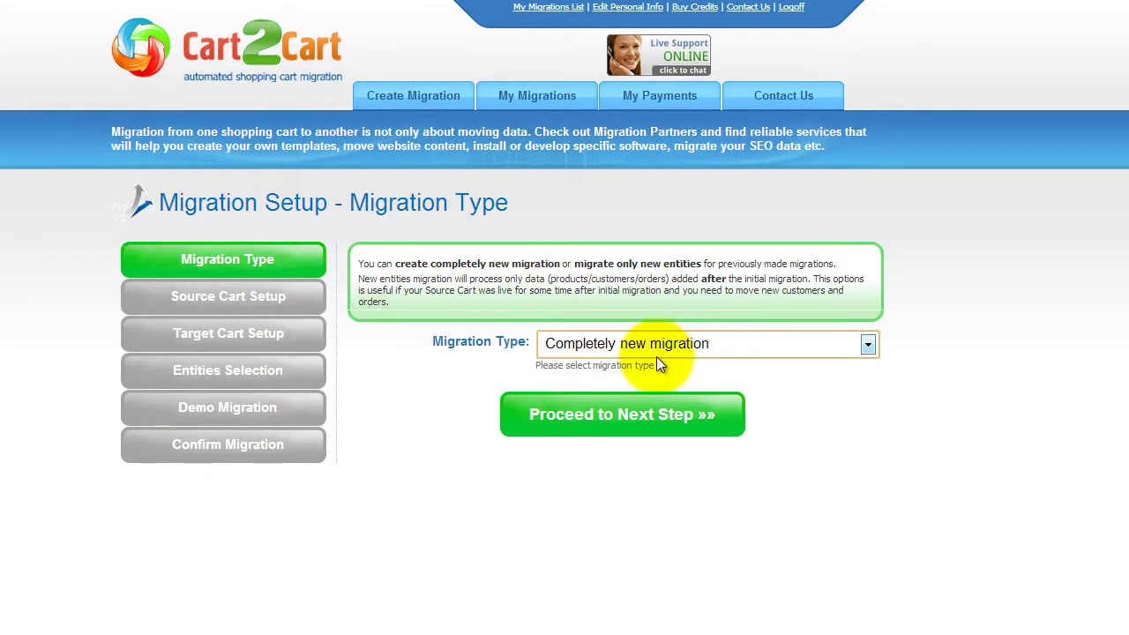
{"action": "left_click", "coordinate": [589, 416]}
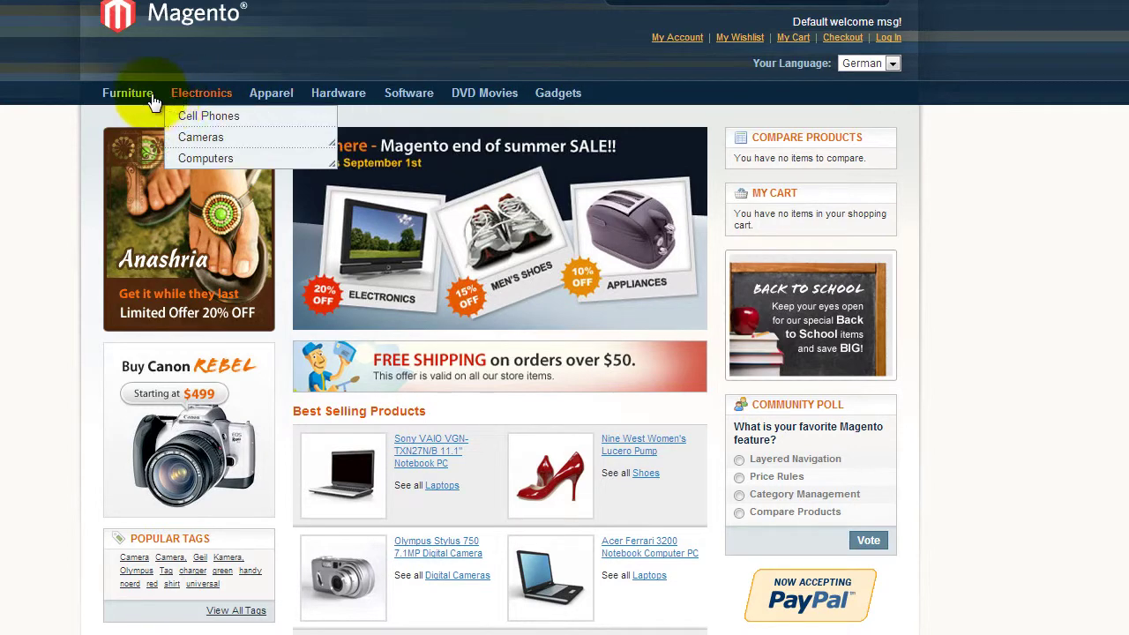
Examine the migrated products in the Action category under DVD Movies in the target Magento store.
{"action": "left_click", "coordinate": [468, 116]}
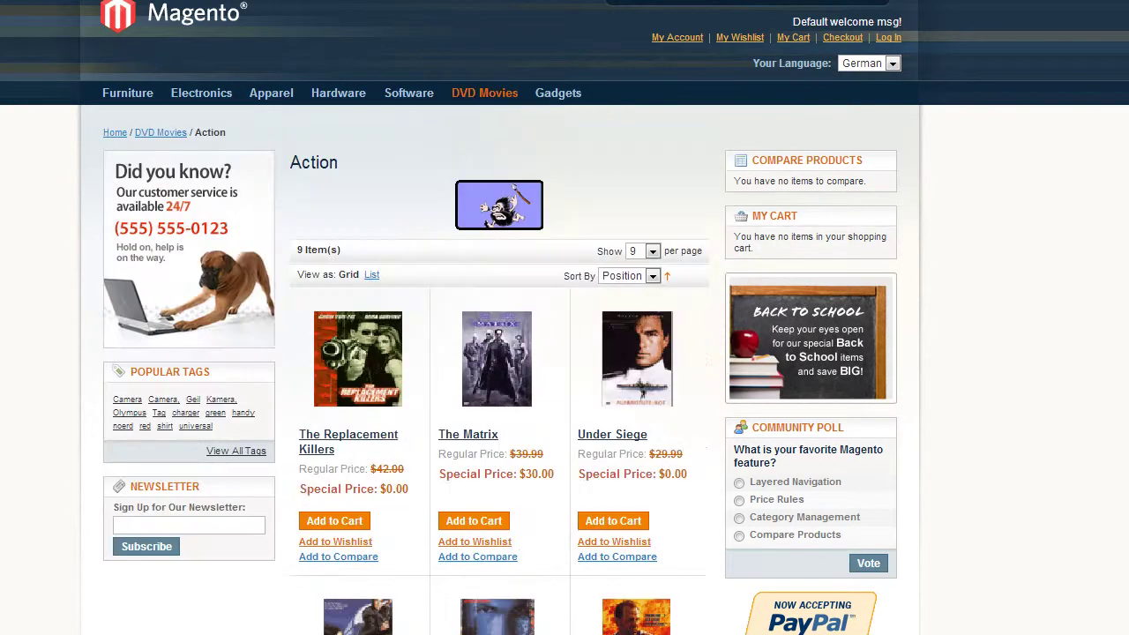
{"action": "scroll", "coordinate": [565, 352], "scroll_direction": "down", "scroll_amount": 5}
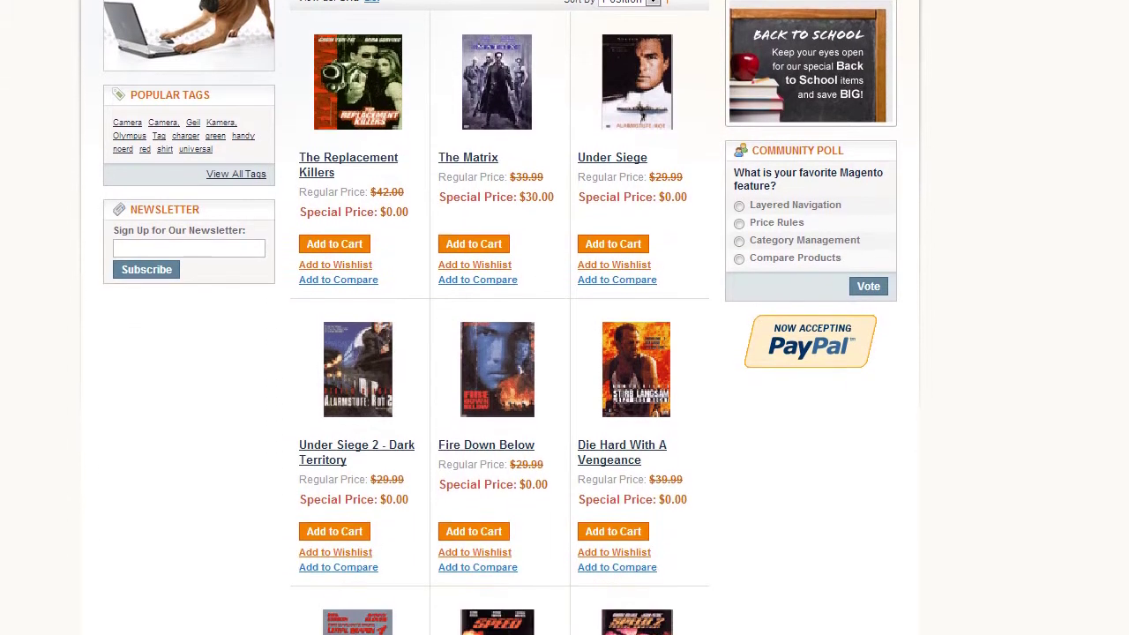
{"action": "scroll", "coordinate": [564, 353], "scroll_direction": "down", "scroll_amount": 2}
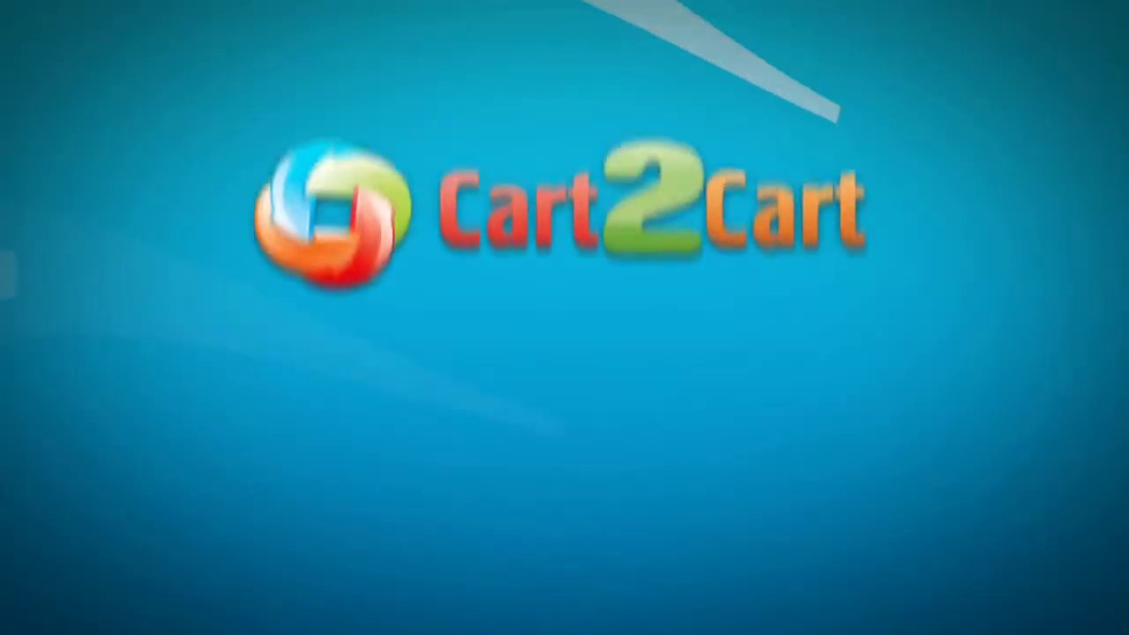